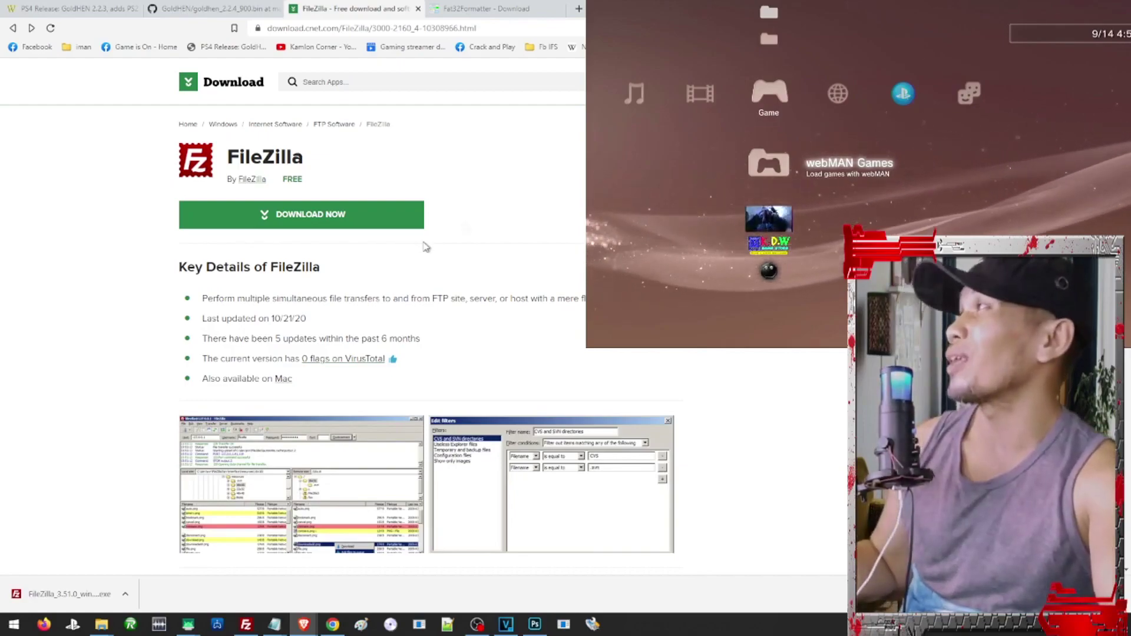
Download the FileZilla 3.51.0 Windows installer from CNET's FileZilla download page
left_click(317, 218)
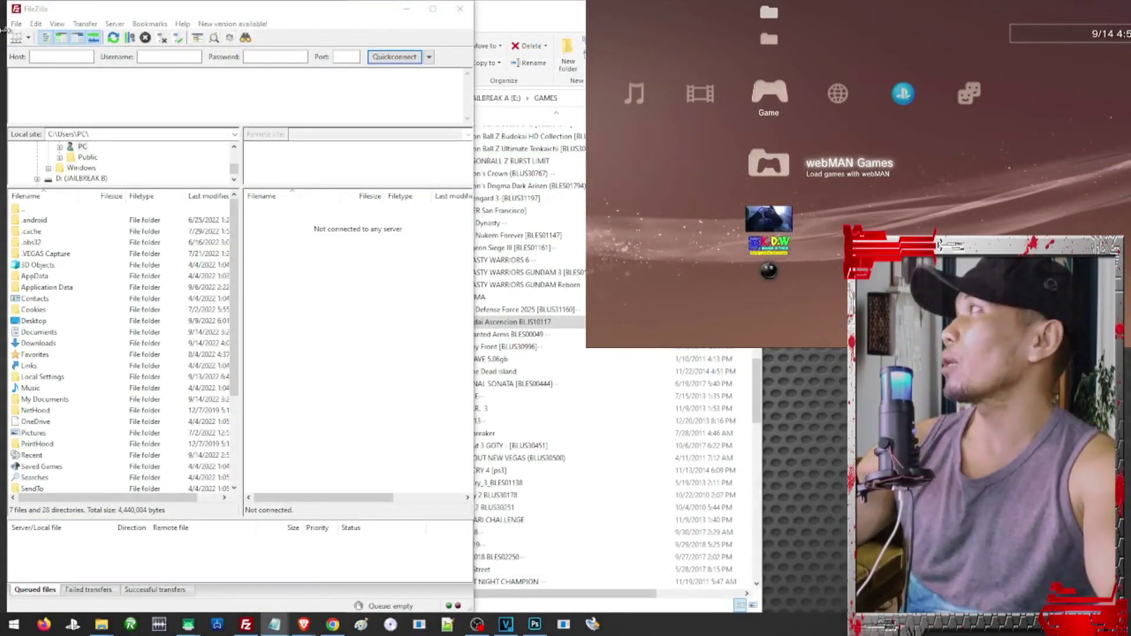
Connect the saved site to the PS3 at 192.168.18.178 using plain FTP on port 21
left_click(17, 41)
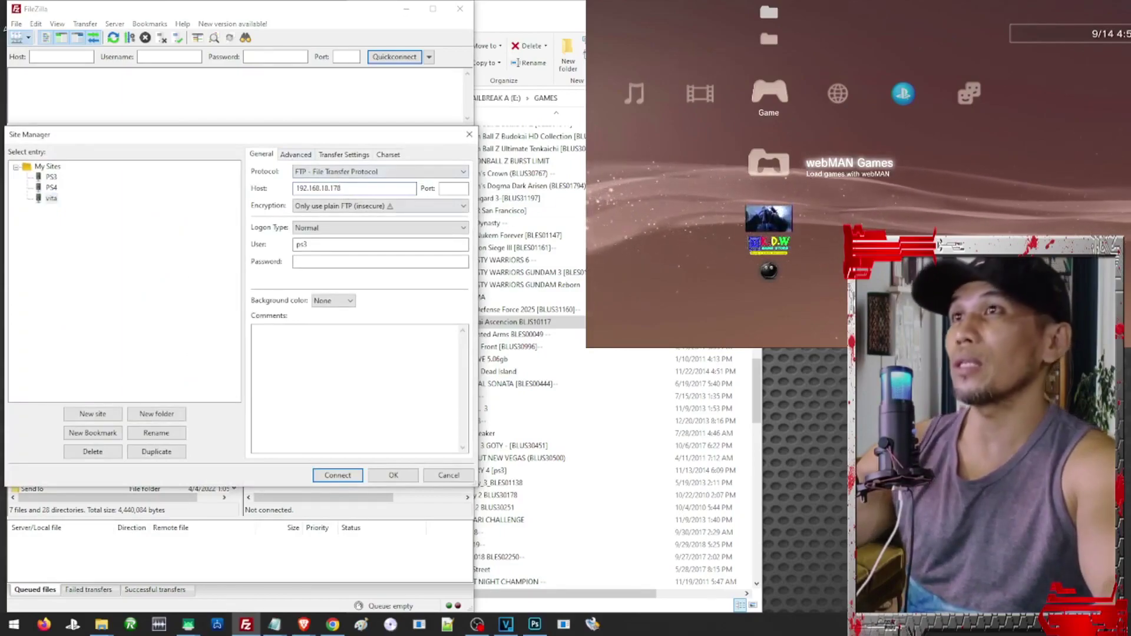
key("alt+Tab")
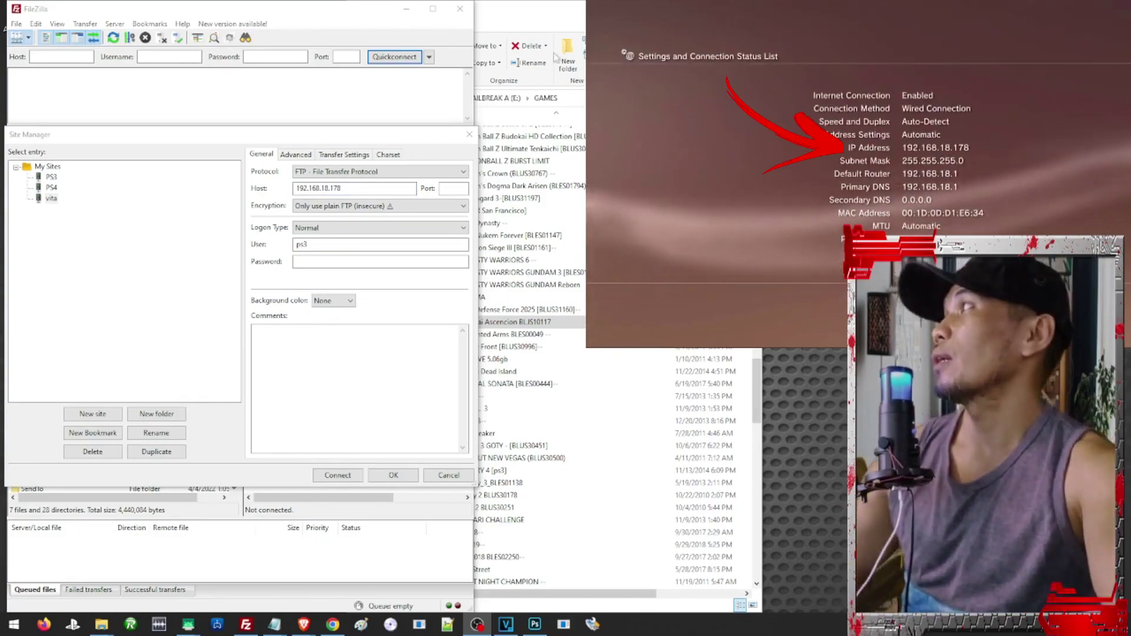
left_click(454, 188)
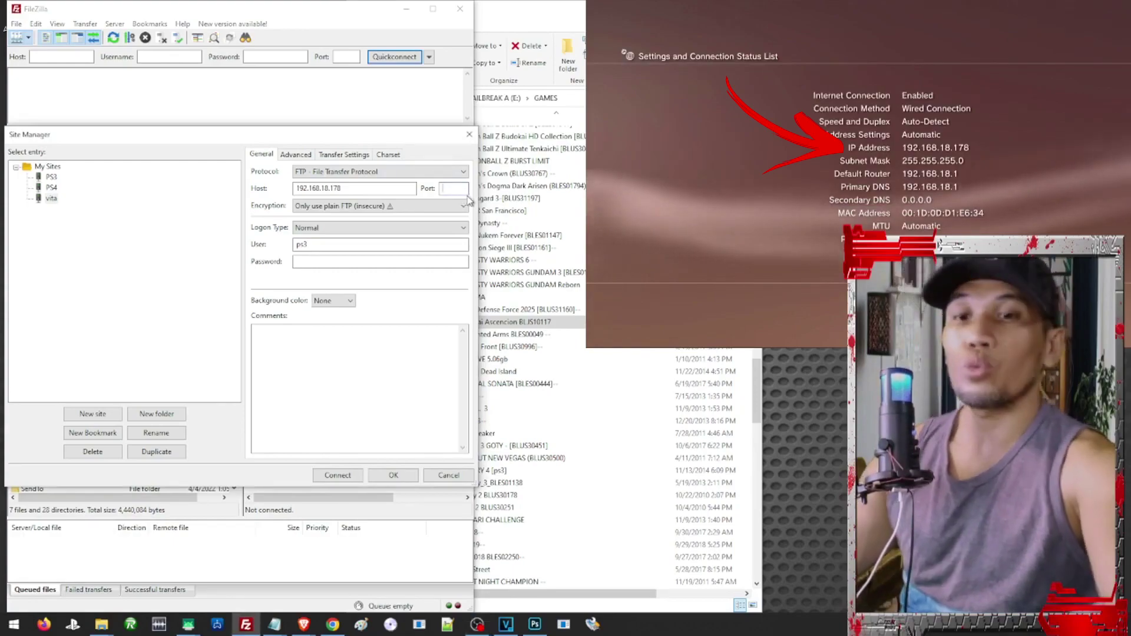
type("21")
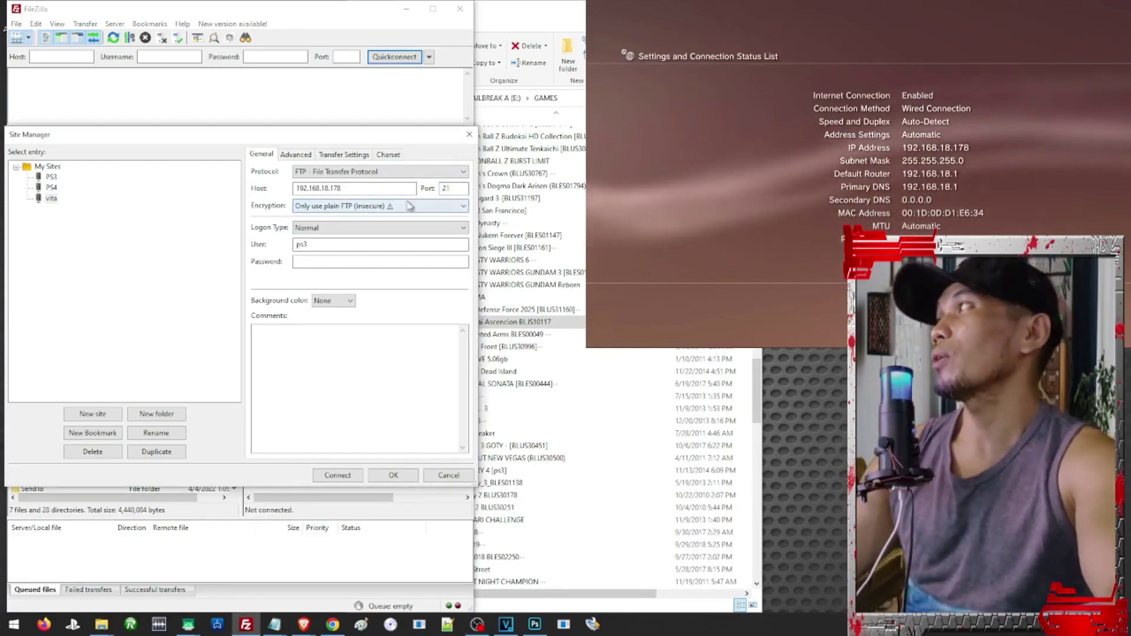
left_click(410, 206)
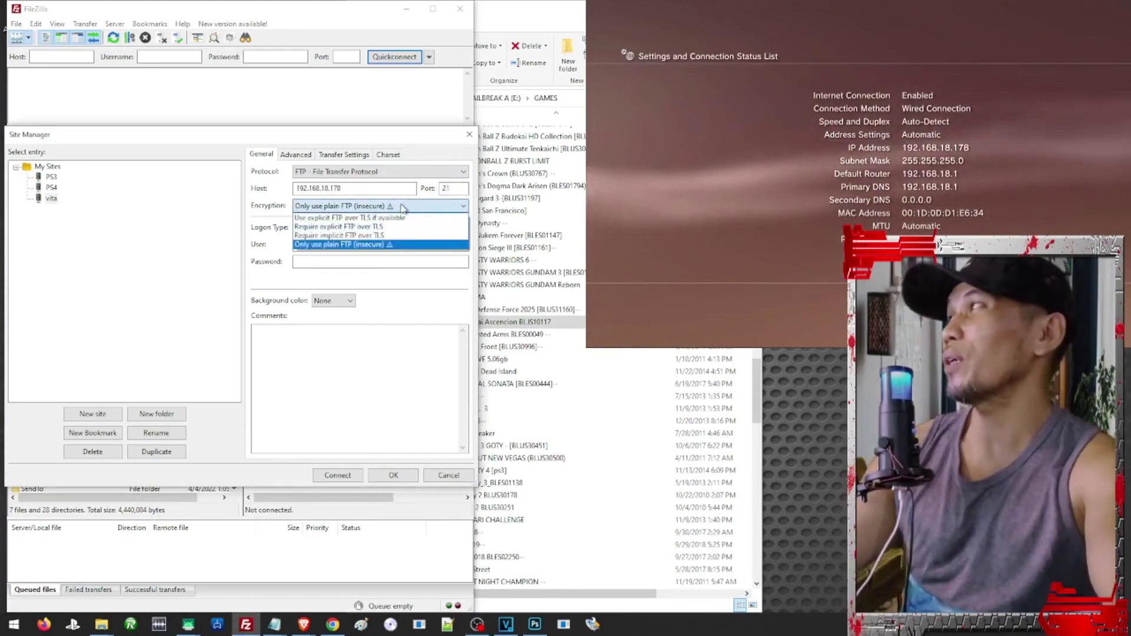
left_click(403, 208)
left_click(347, 404)
left_click(346, 475)
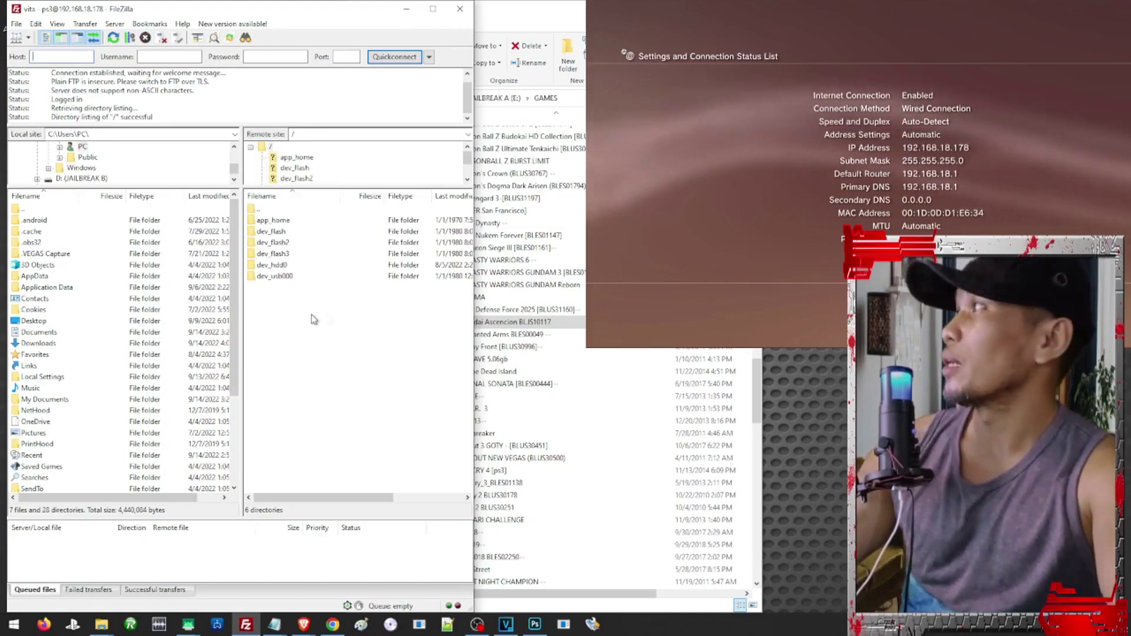
Open /dev_hdd0 on the PS3 to show GAMES and GAMEZ, then bring up E:\GAMES in Explorer
double_click(274, 266)
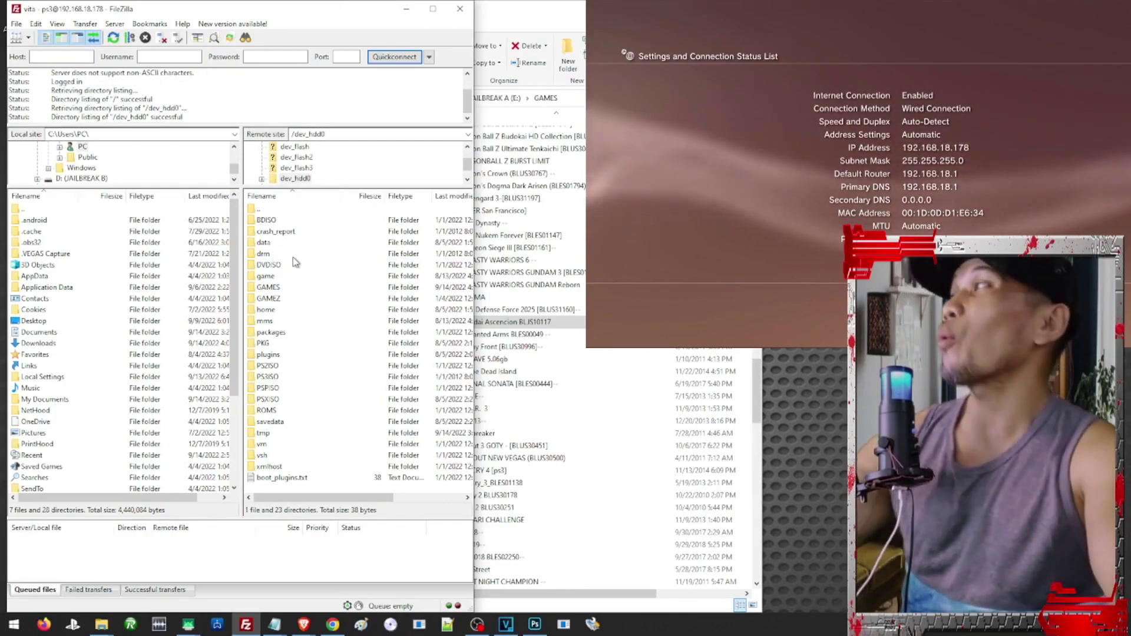
left_click(279, 290)
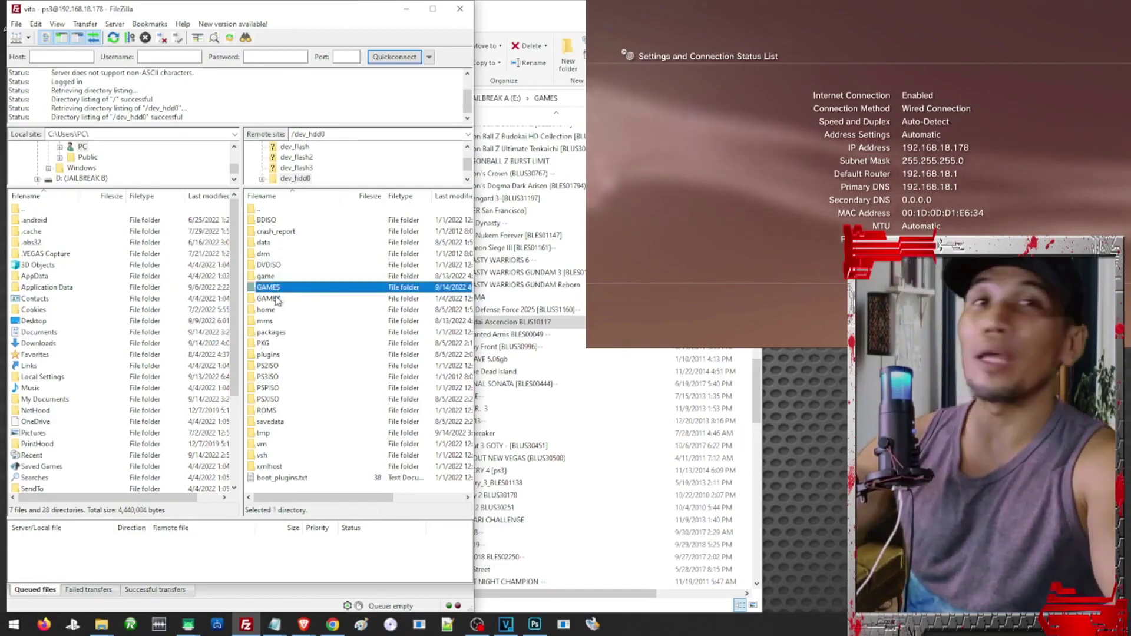
left_click(278, 300)
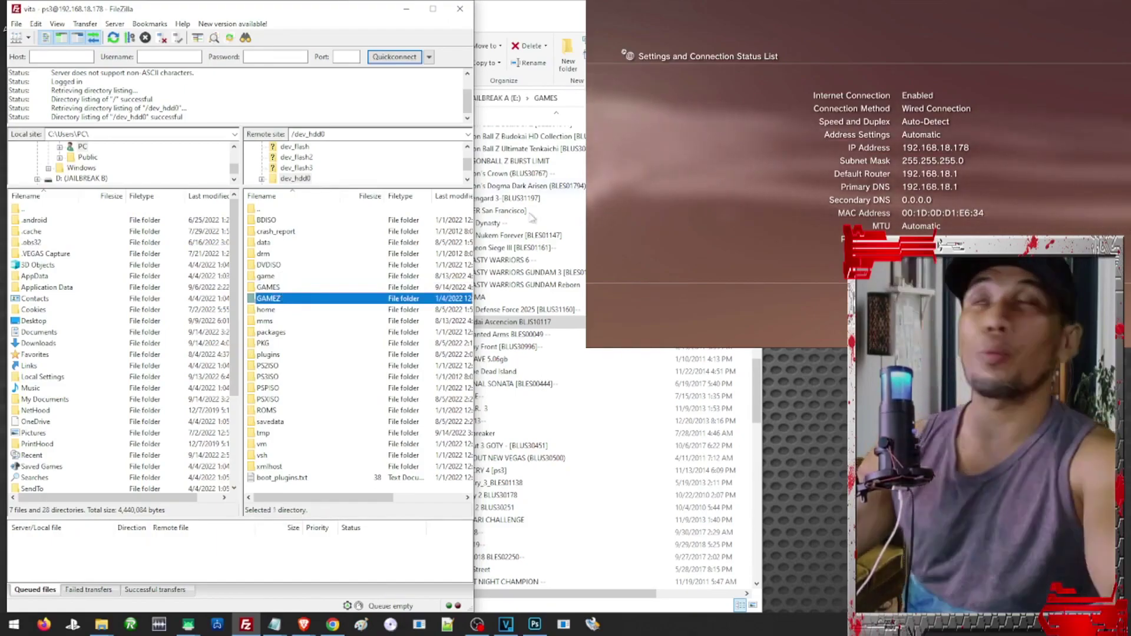
scroll(548, 259, "down", 5)
left_click(574, 294)
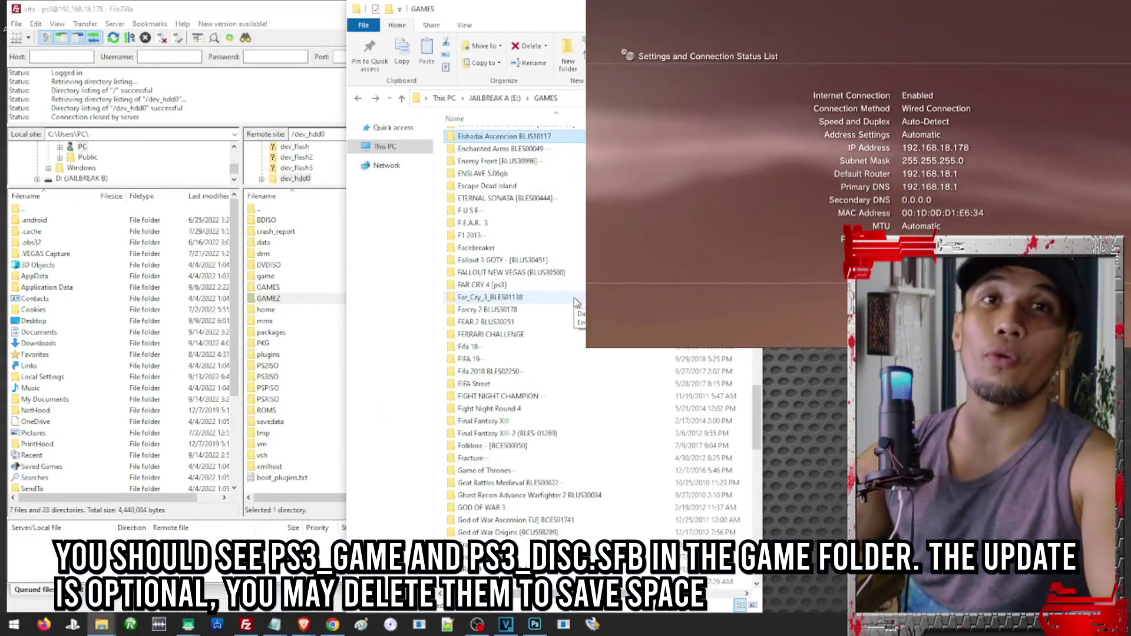
double_click(508, 314)
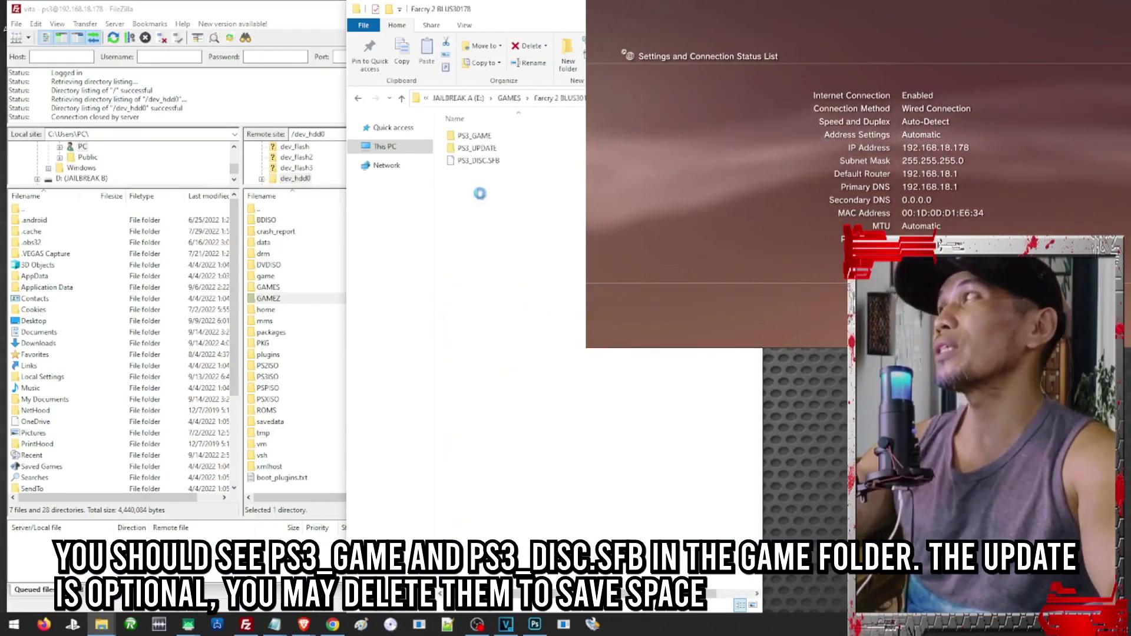
left_click_drag(480, 186, 494, 144)
key("alt+Left")
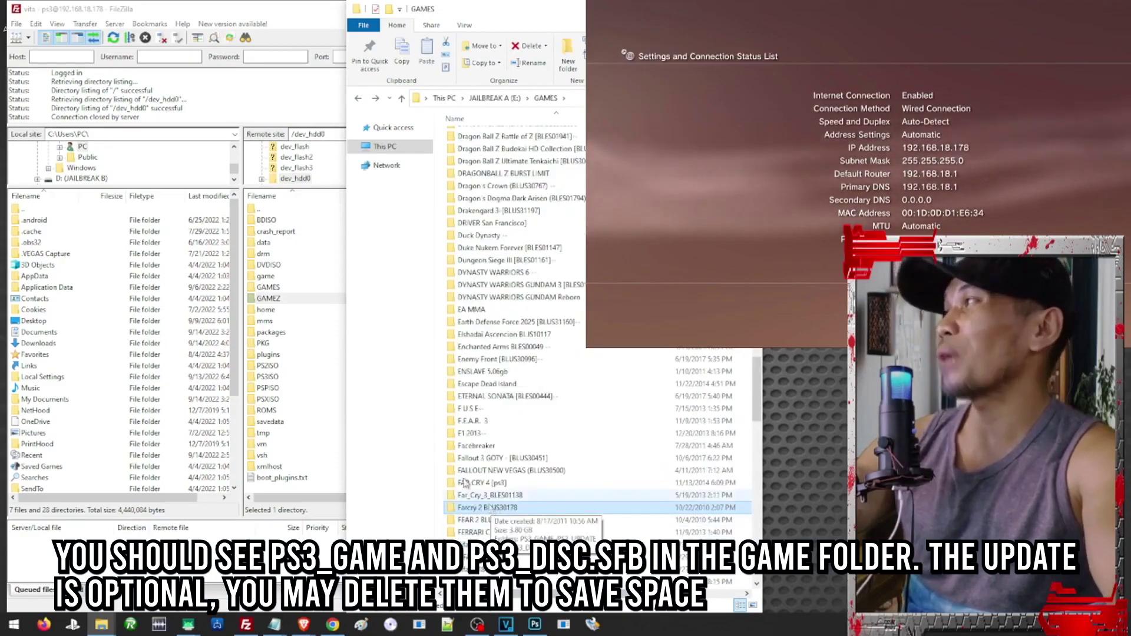
scroll(607, 424, "down", 9)
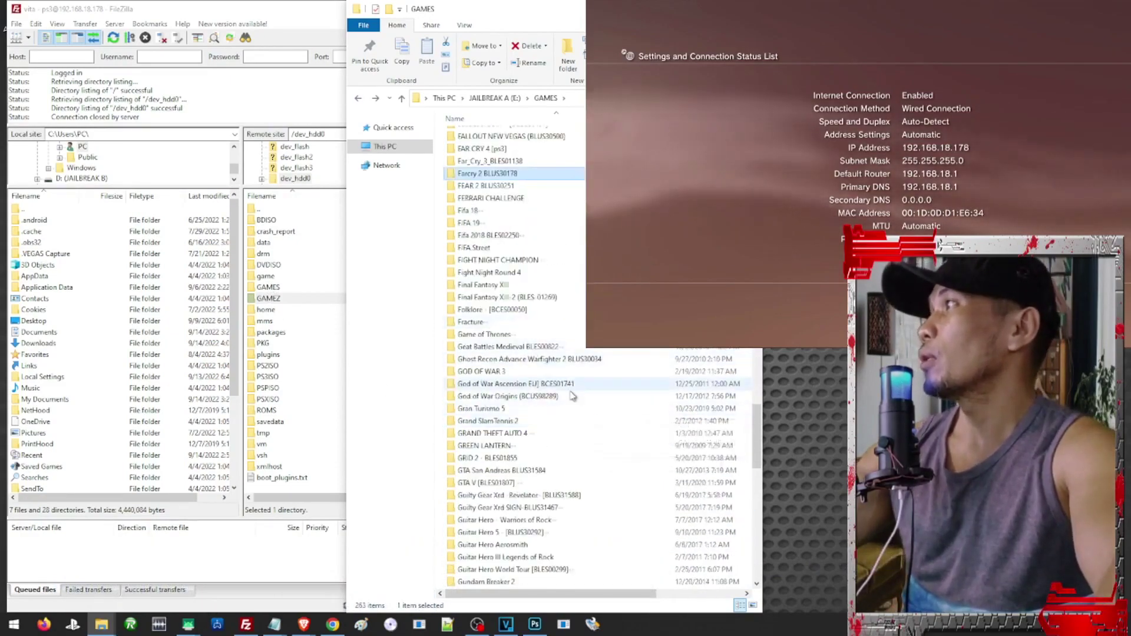
scroll(583, 483, "down", 3)
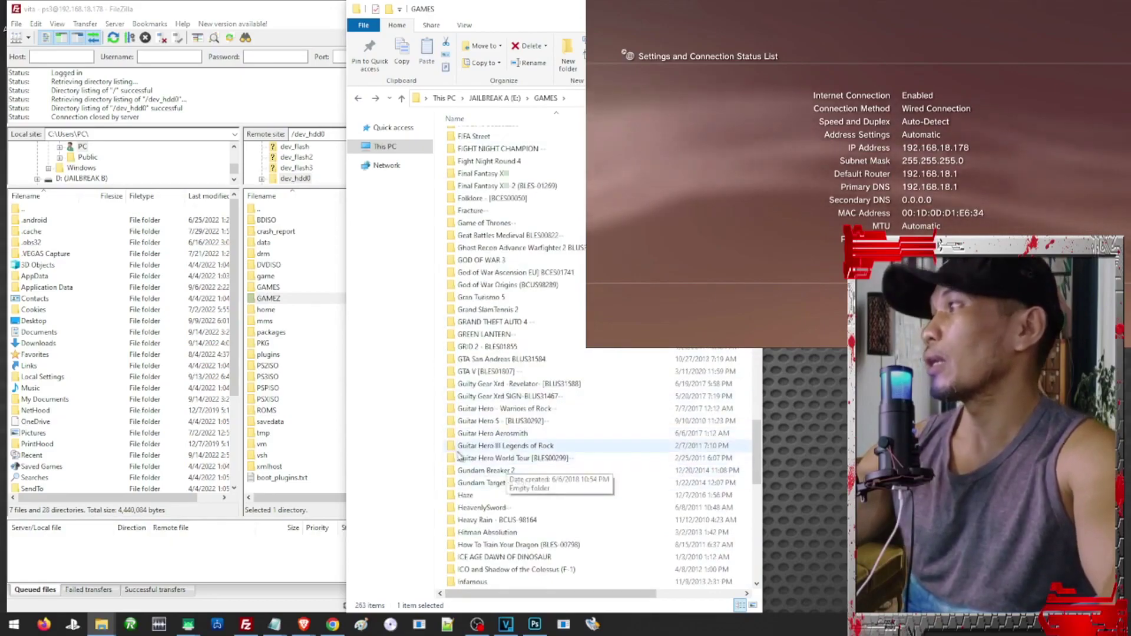
double_click(531, 447)
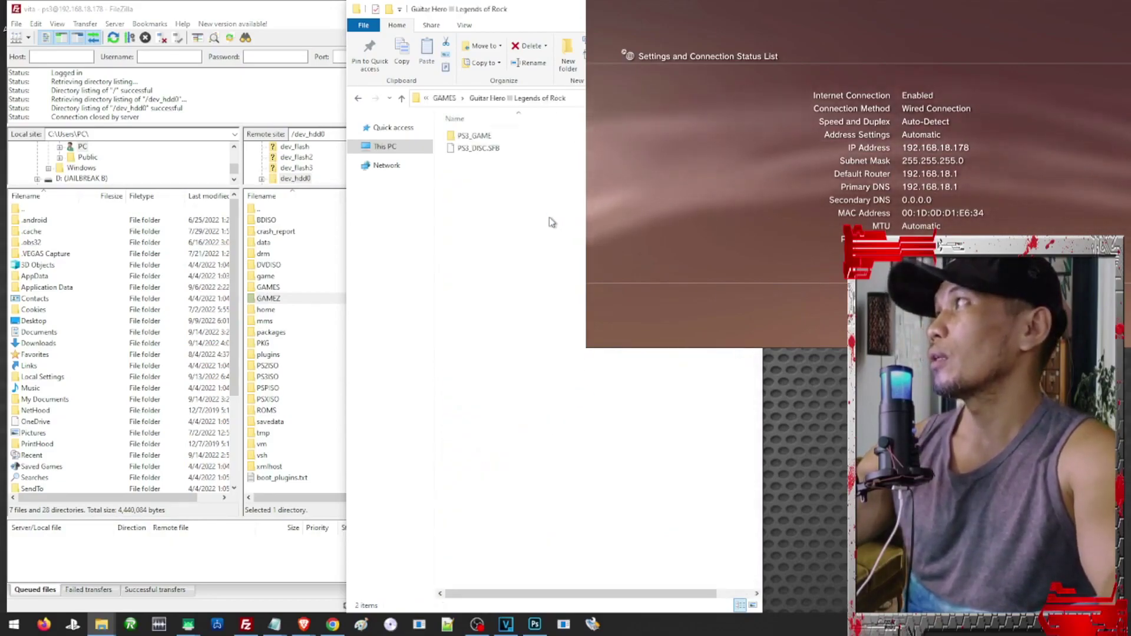
left_click(479, 148)
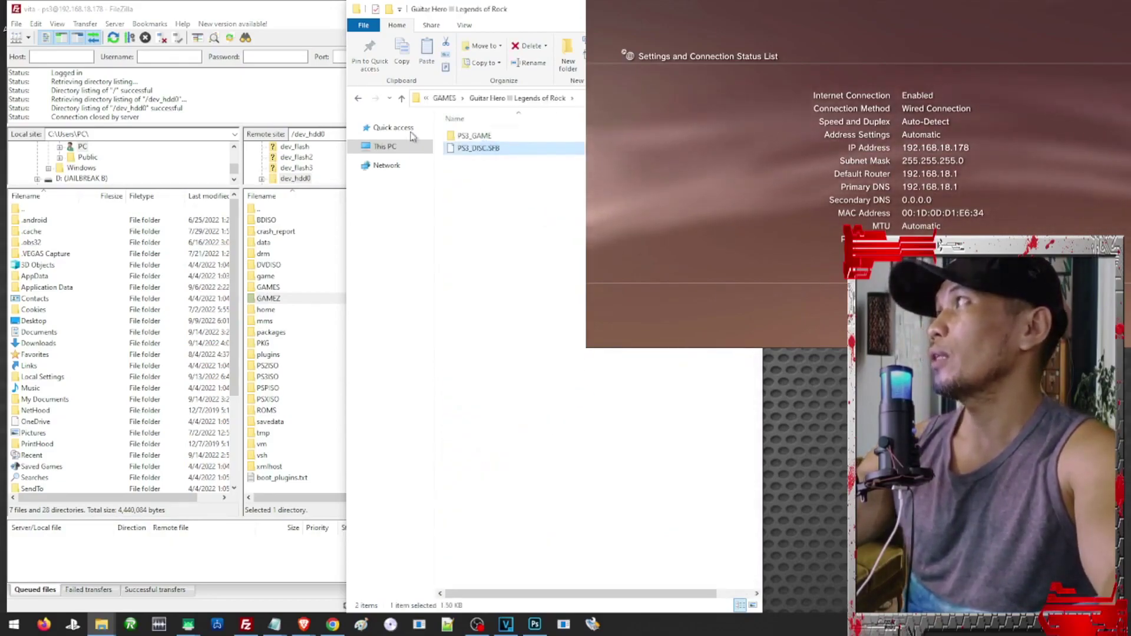
left_click(359, 99)
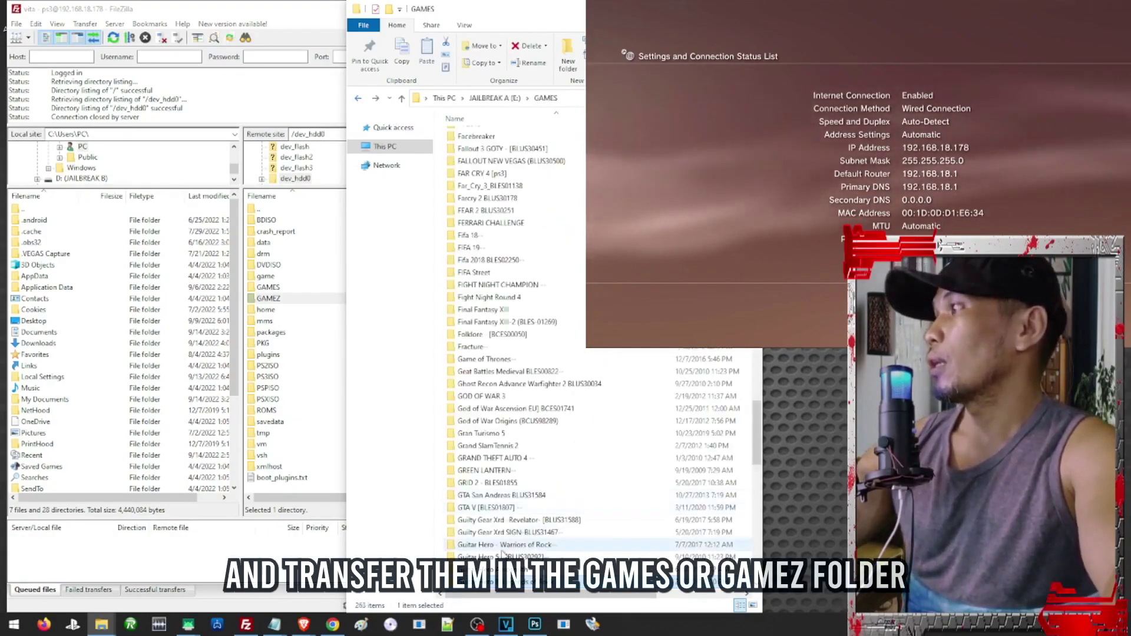
Upload the Guitar Hero III Legends of Rock folder into the PS3's GAMES folder and check failed transfers
left_click_drag(472, 582, 304, 291)
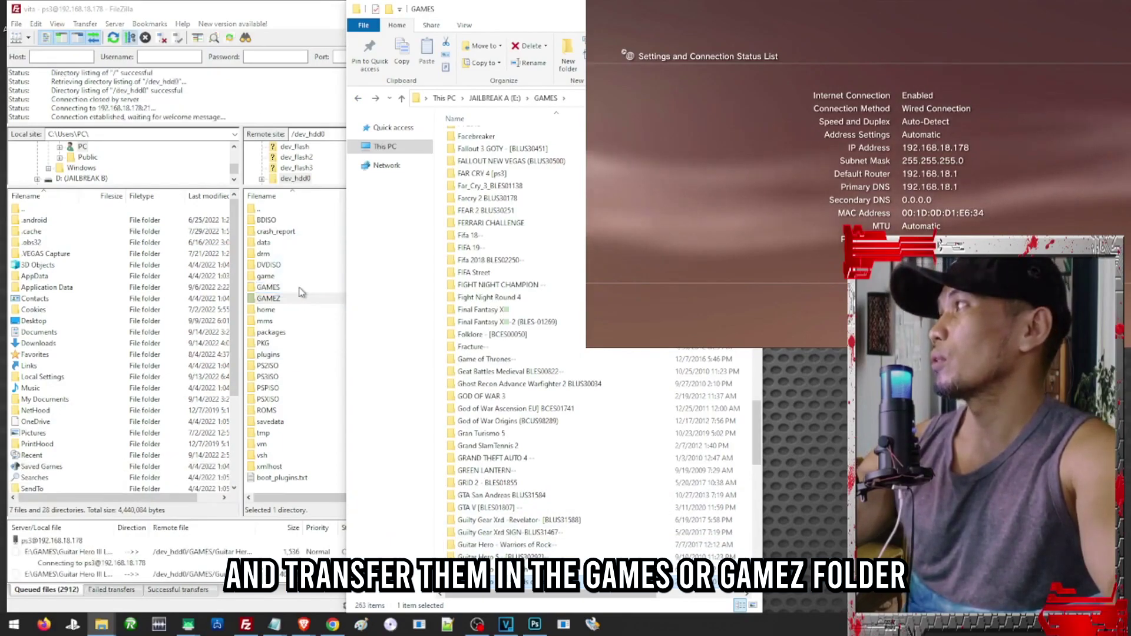
left_click(306, 600)
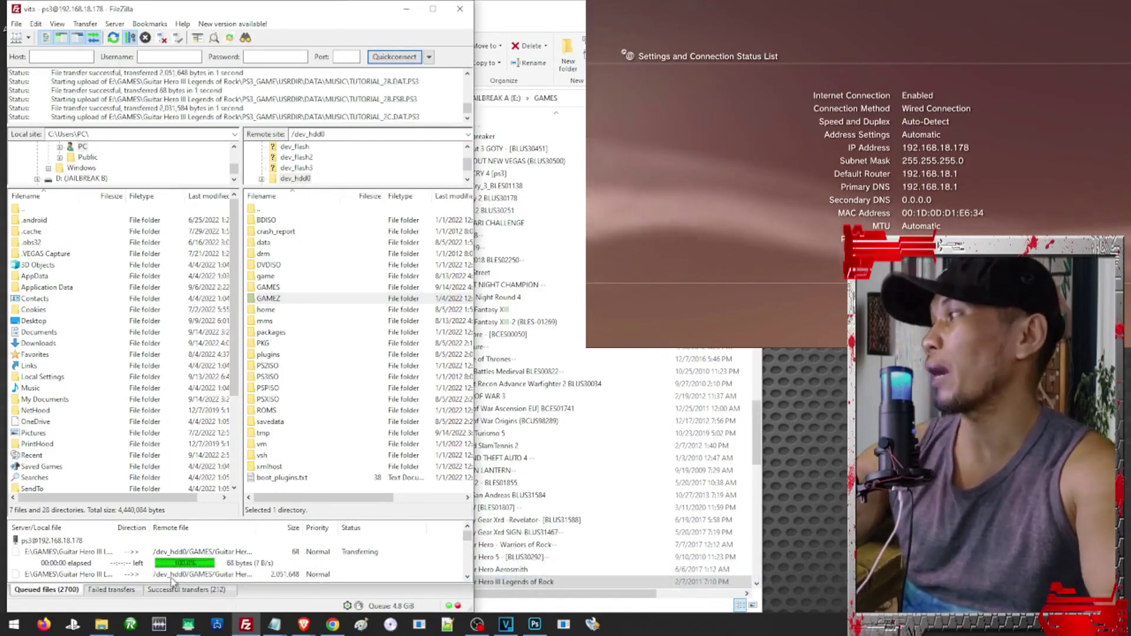
left_click(122, 588)
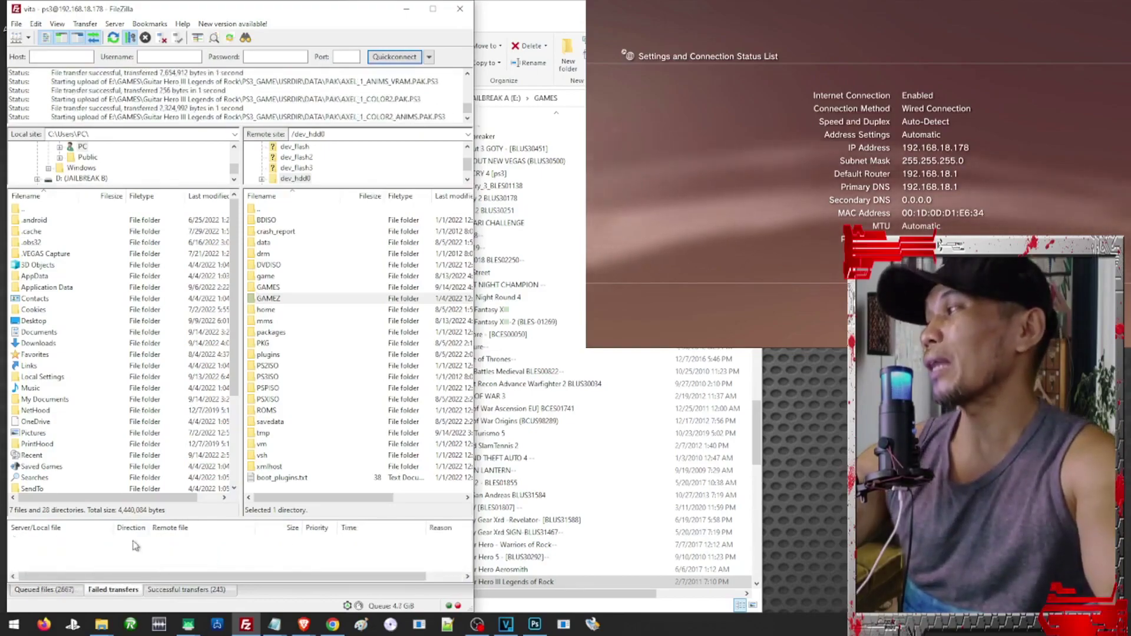
right_click(135, 545)
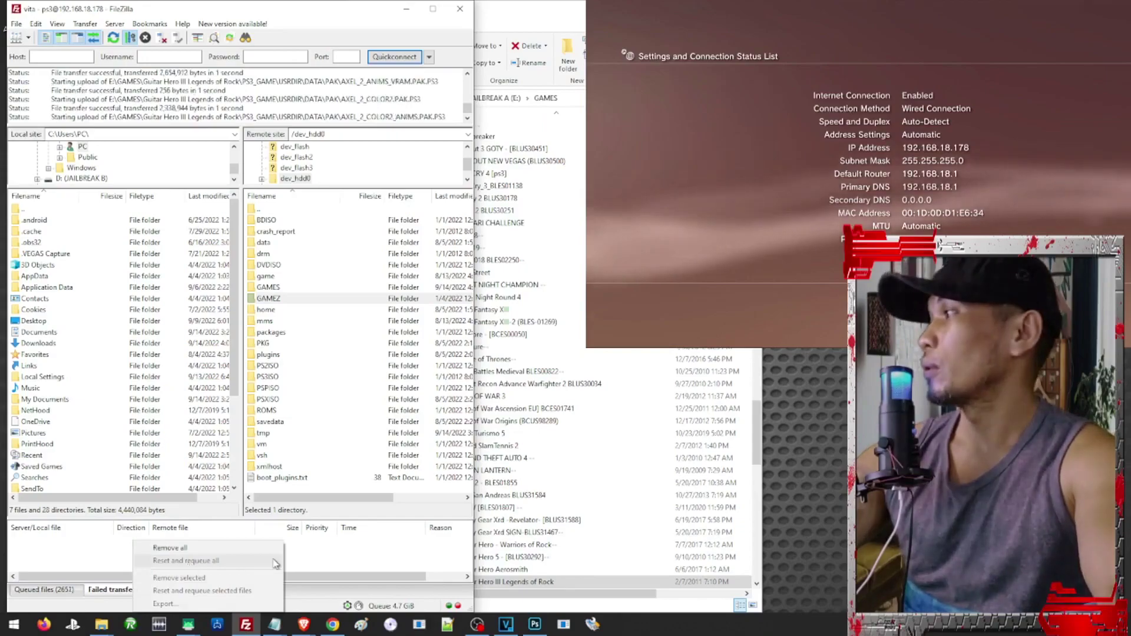
left_click(122, 607)
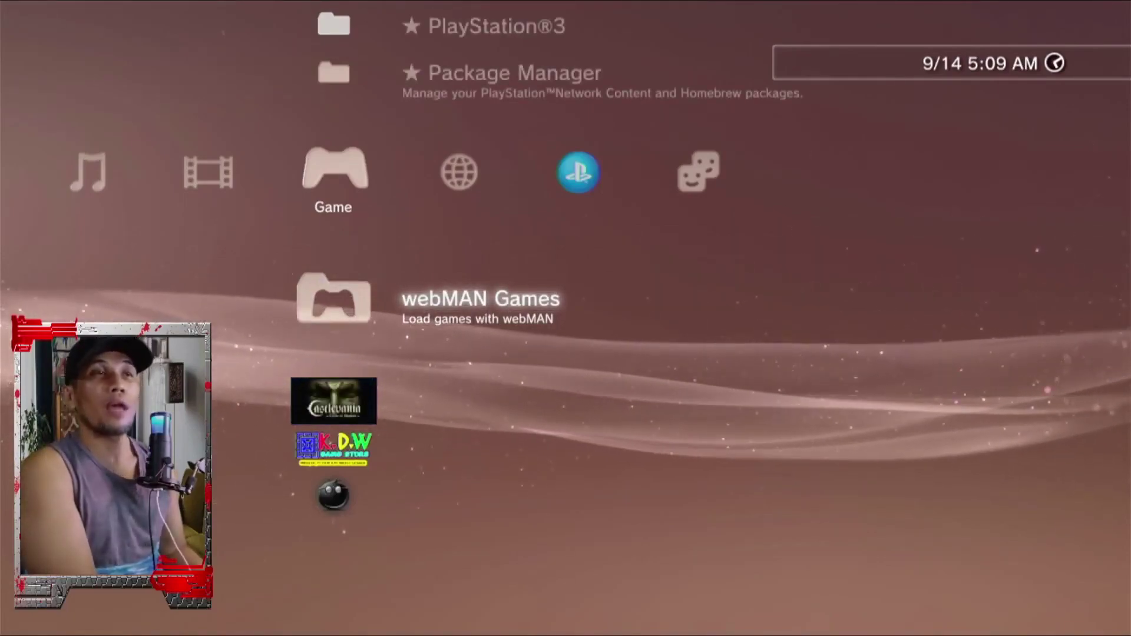
Launch multiMAN and keep its FTP Service setting at Enable (No Timeout)
key("Down")
key("Down")
key("Down")
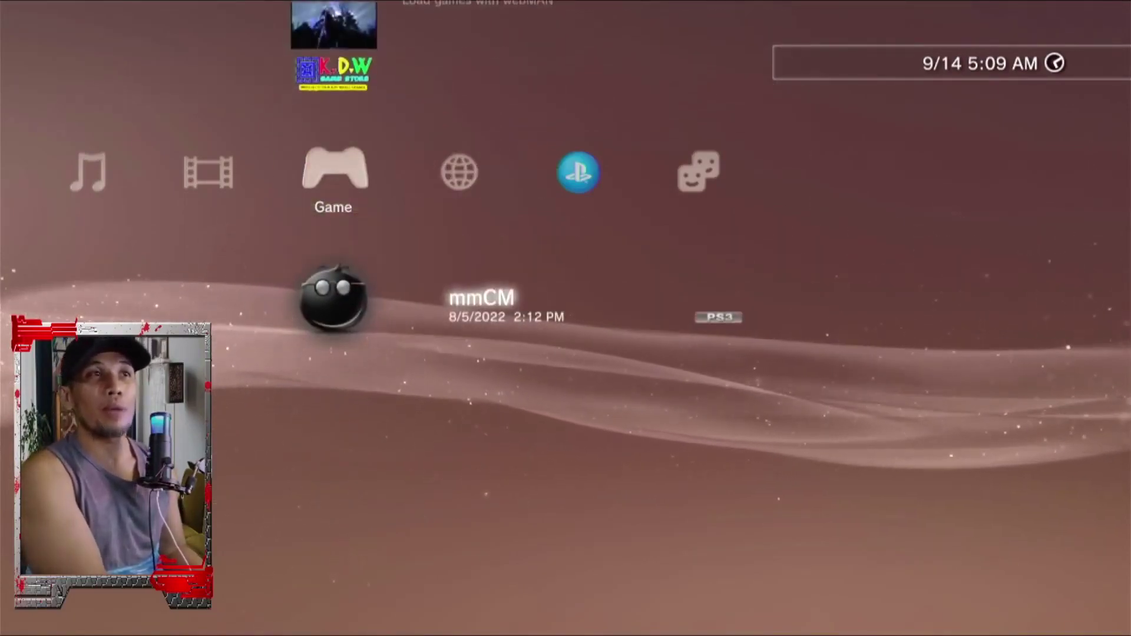
key("Return")
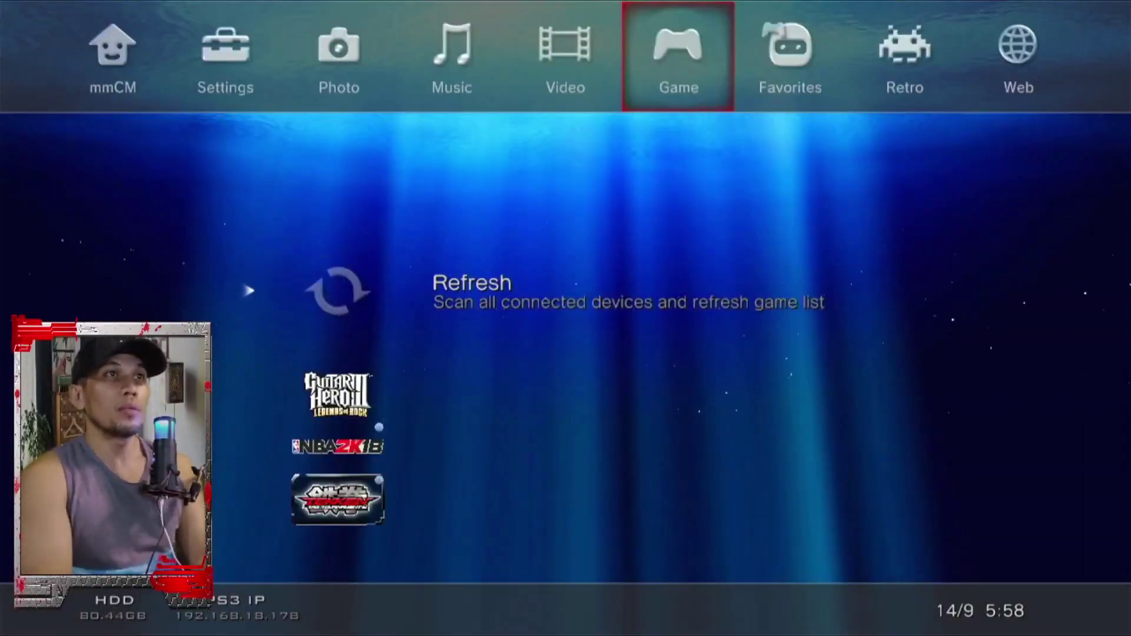
key("Left")
key("Left")
key("Left")
key("Left")
key("Left")
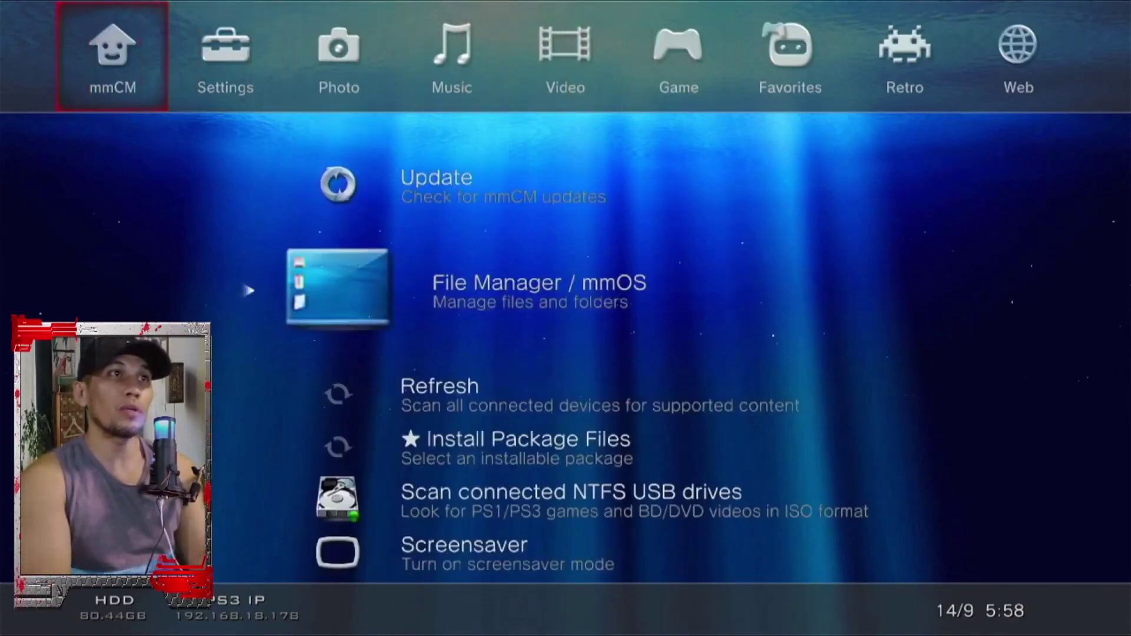
key("Right")
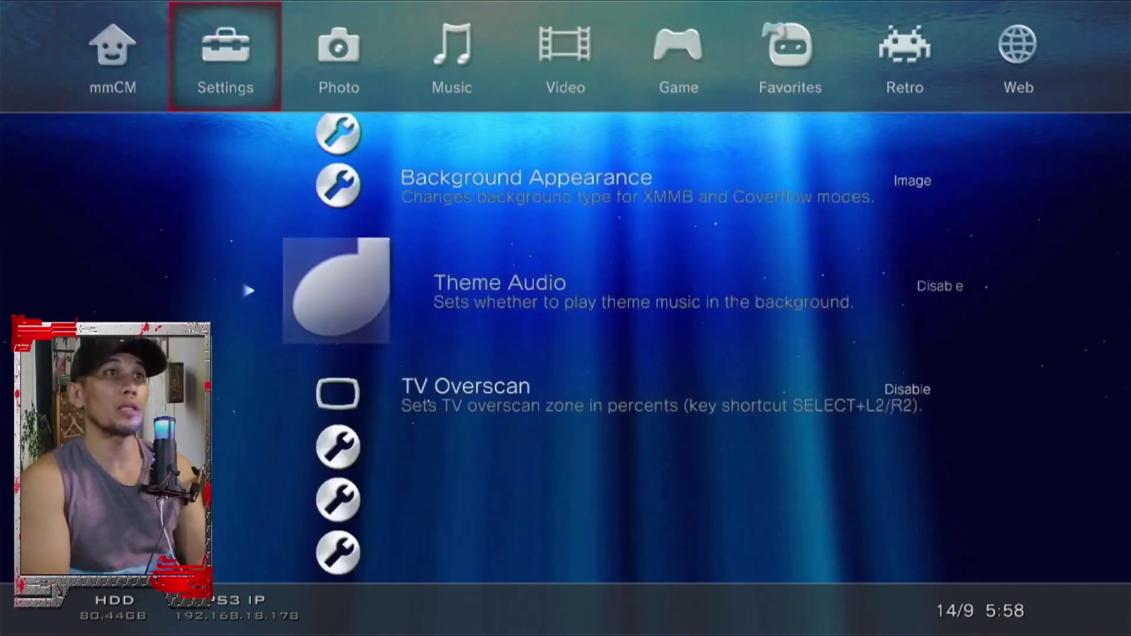
key("Down")
key("Up")
key("Up")
key("Up")
key("Up")
key("Up")
key("Up")
key("Up")
key("Up")
key("Up")
key("Up")
key("Up")
key("Up")
key("Up")
key("Up")
key("Up")
key("Up")
key("Up")
key("Up")
key("Up")
key("Up")
key("Up")
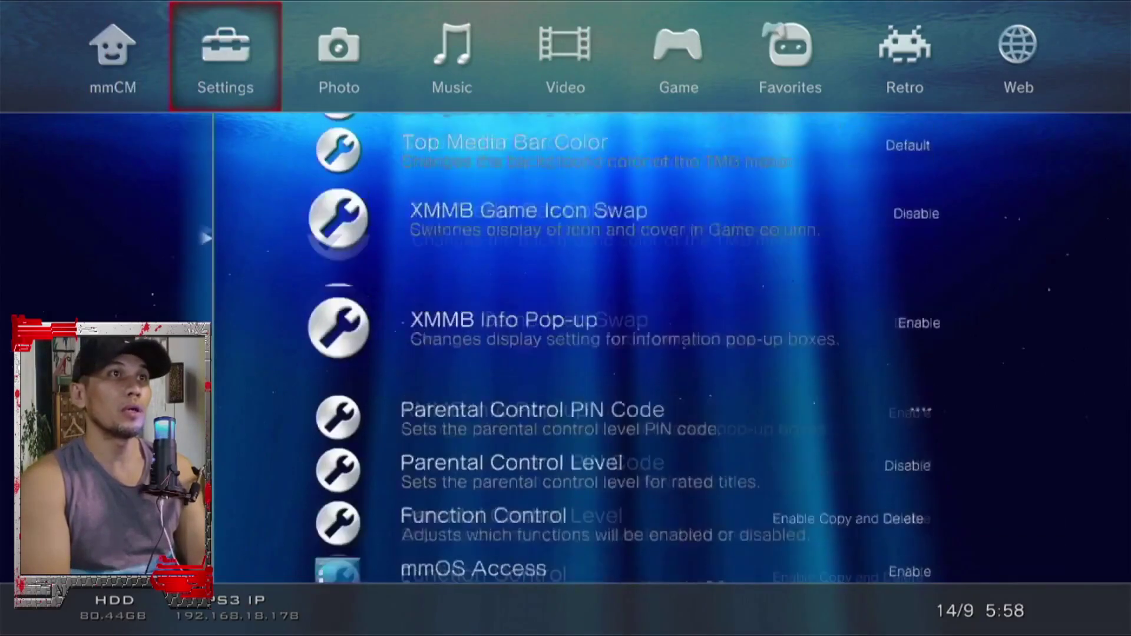
key("Return")
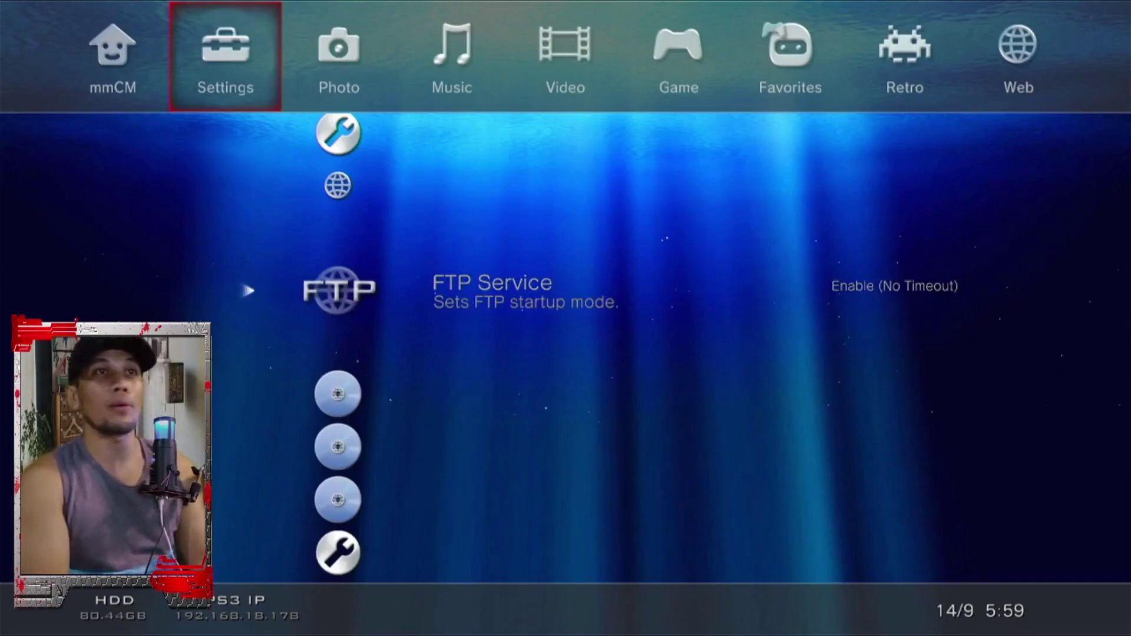
key("Return")
key("Return")
key("Left")
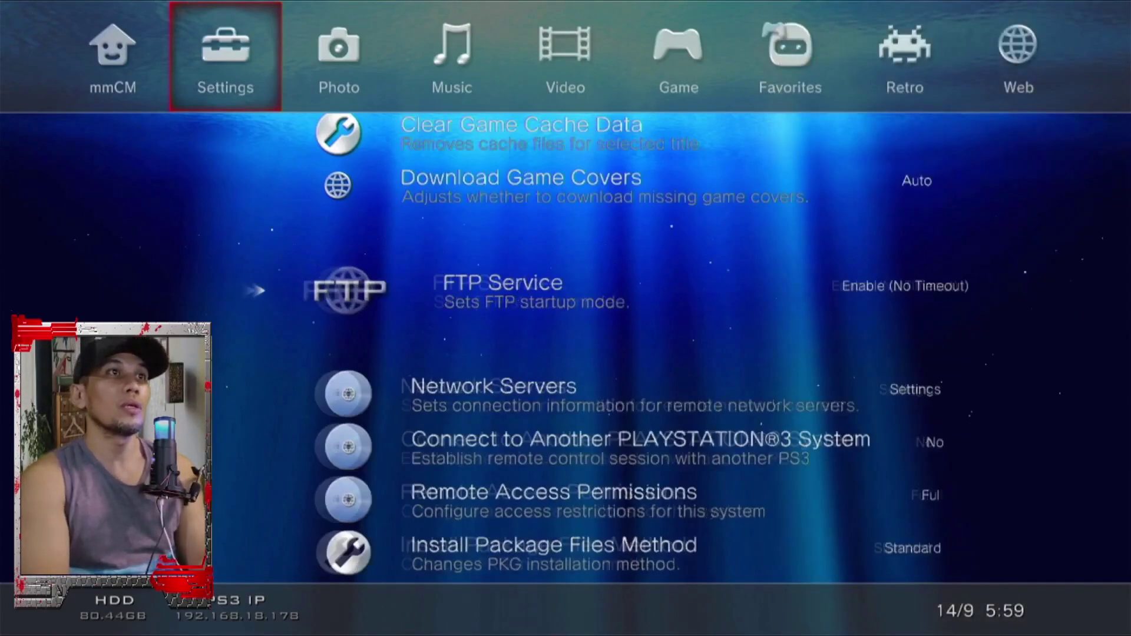
Select Guitar Hero III in the game list and launch its disc from the XMB
key("Right")
key("Right")
key("Right")
key("Right")
key("Right")
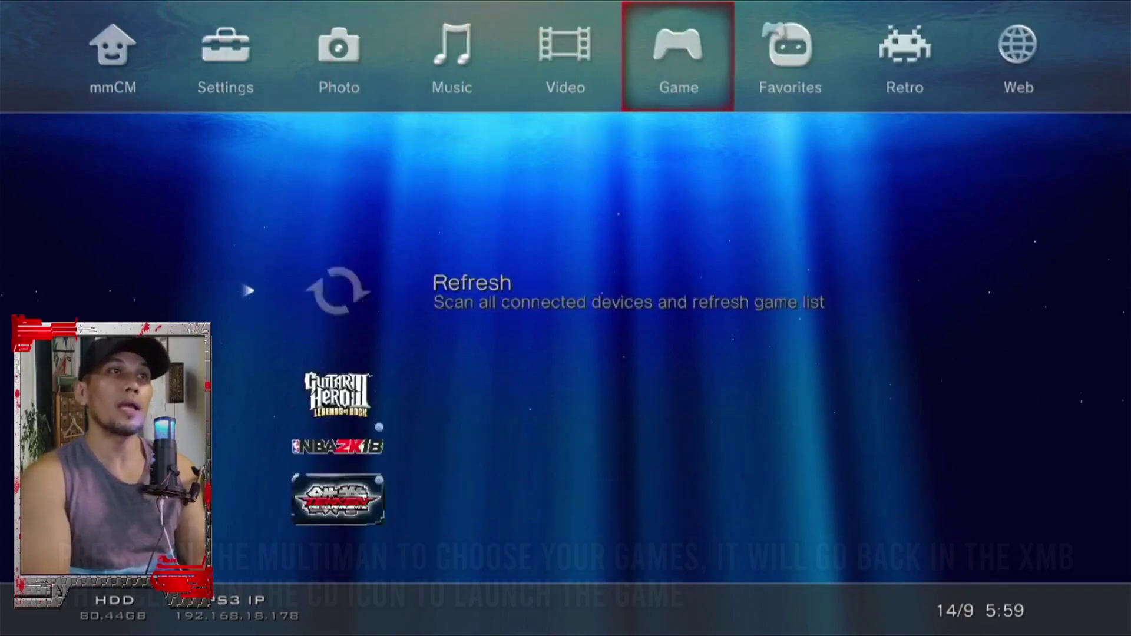
key("Down")
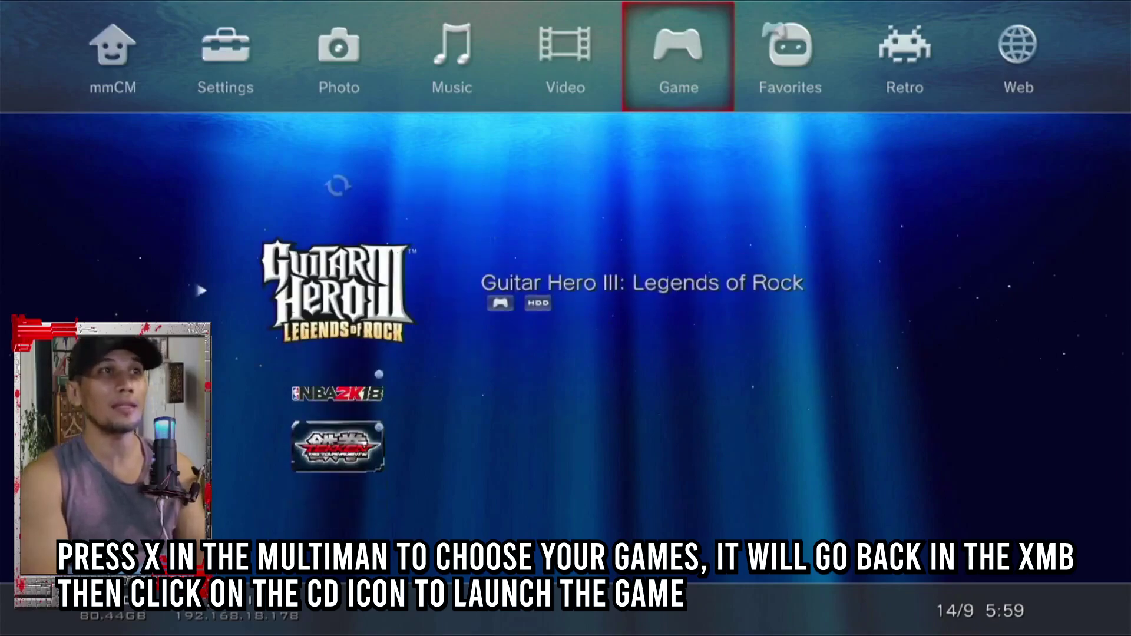
key("Return")
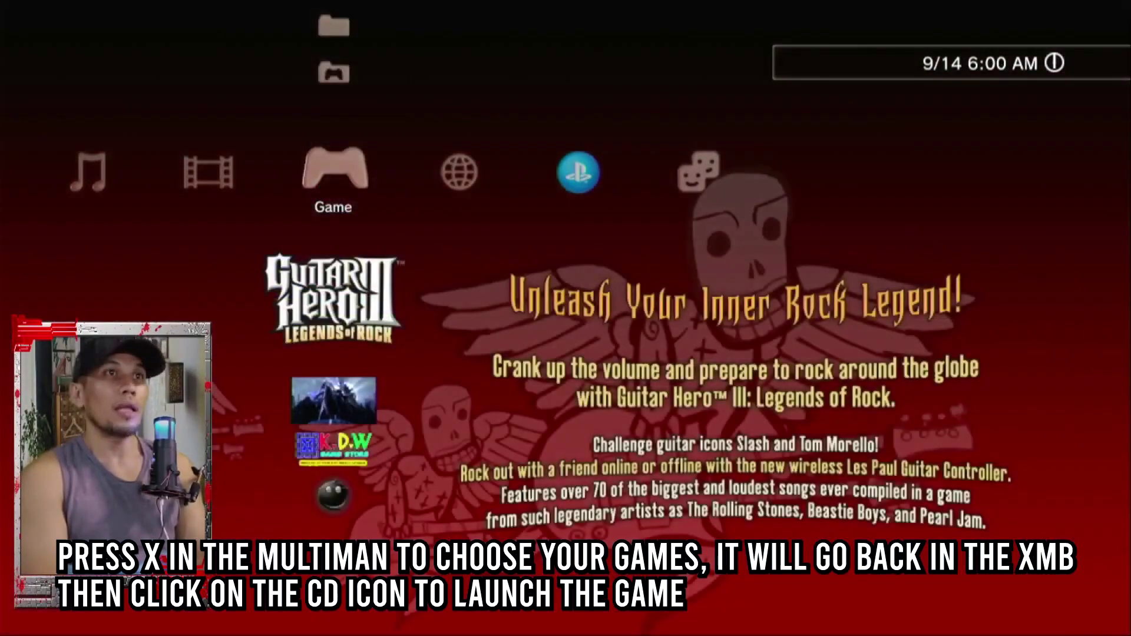
key("Return")
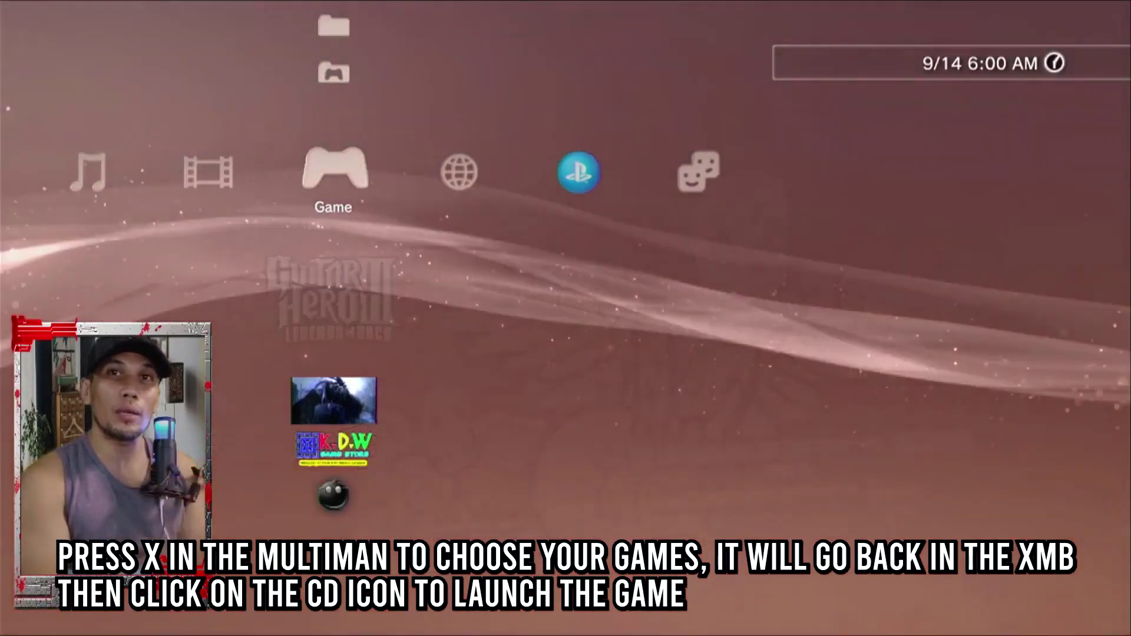
key("Escape")
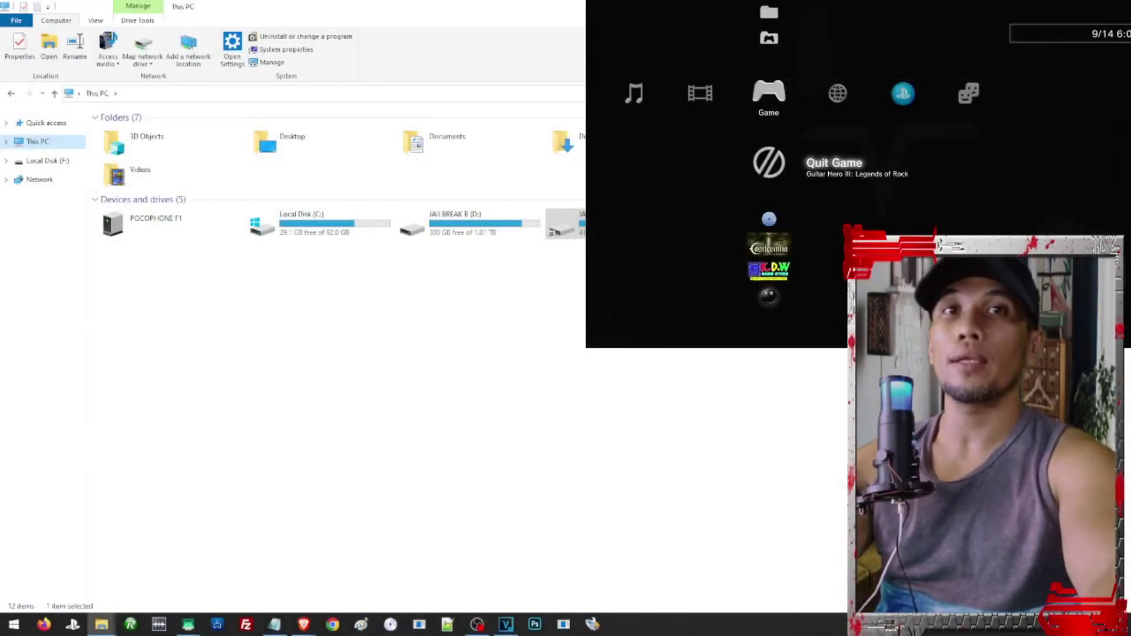
Check the external drive's space in its Properties, then return to the Fat32Formatter Softonic page
right_click(772, 268)
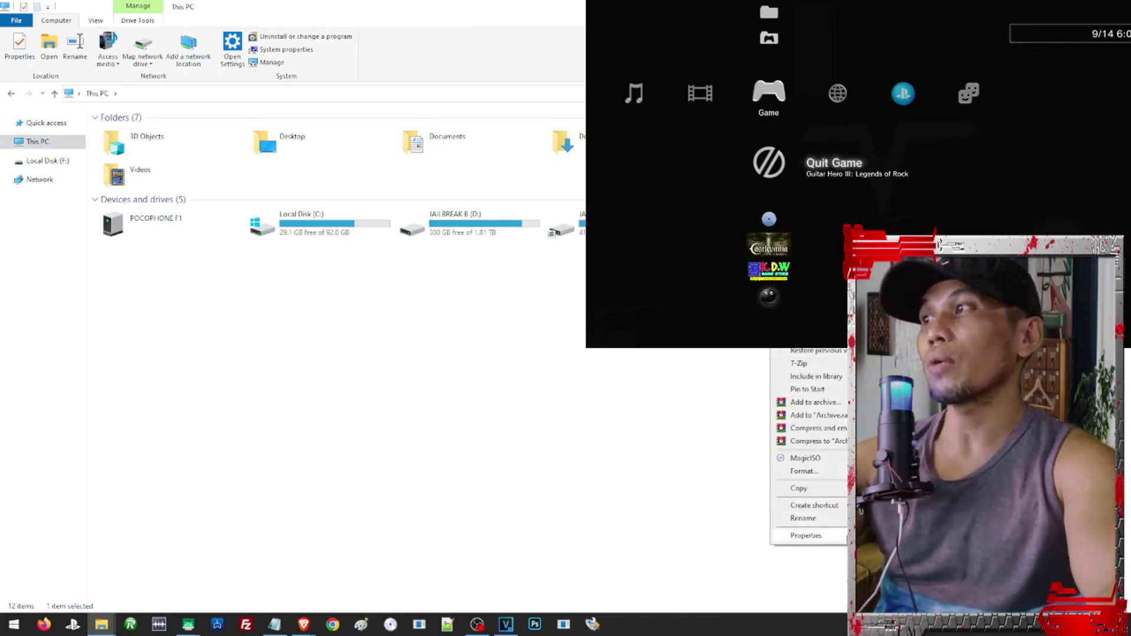
left_click(806, 535)
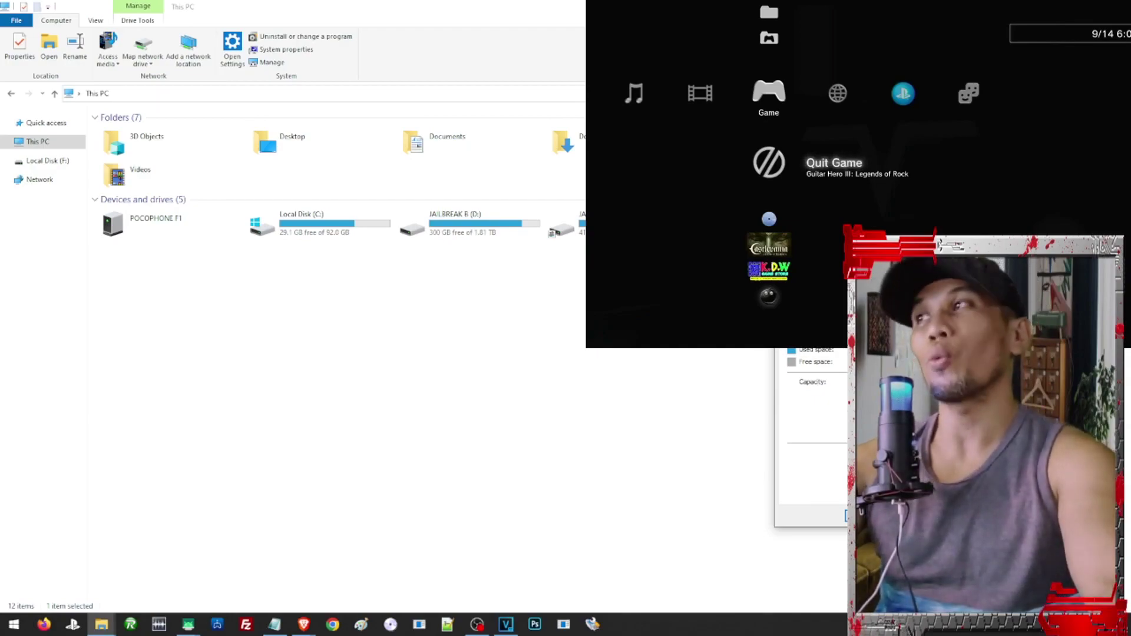
key("Escape")
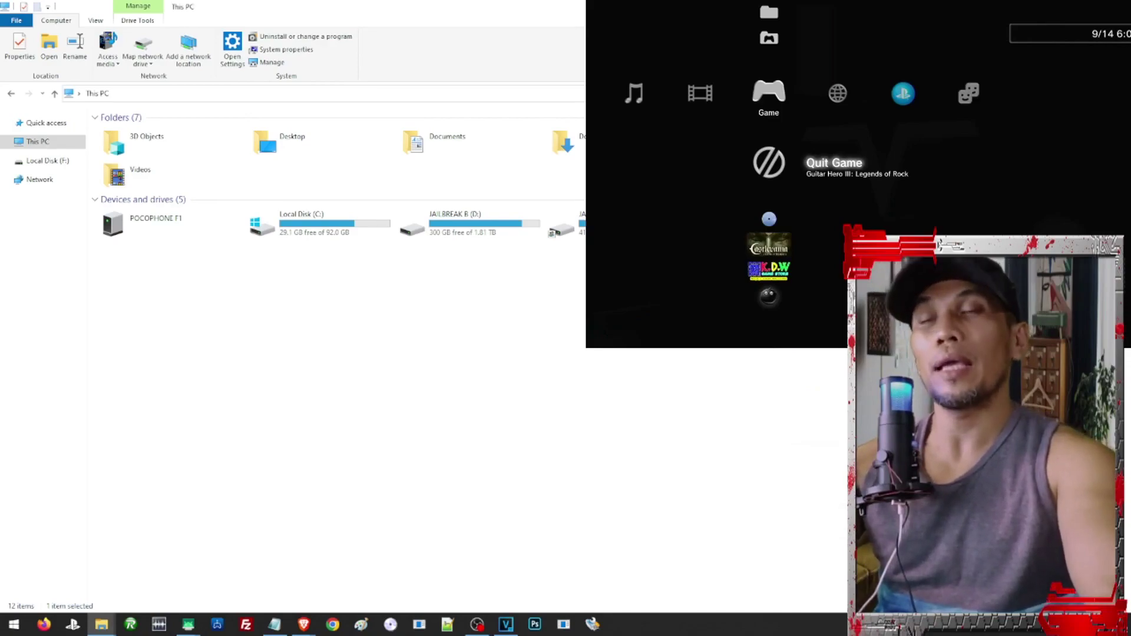
key("alt+Tab")
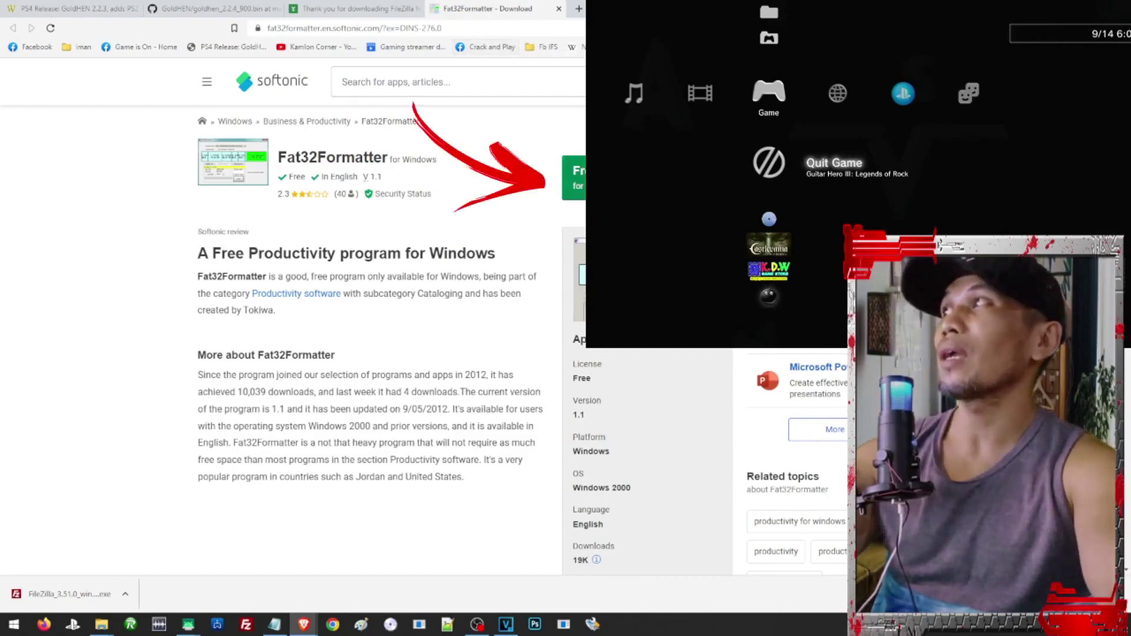
Download Fat32Formatter from Softonic, run it, and open its physical drive list
left_click(574, 177)
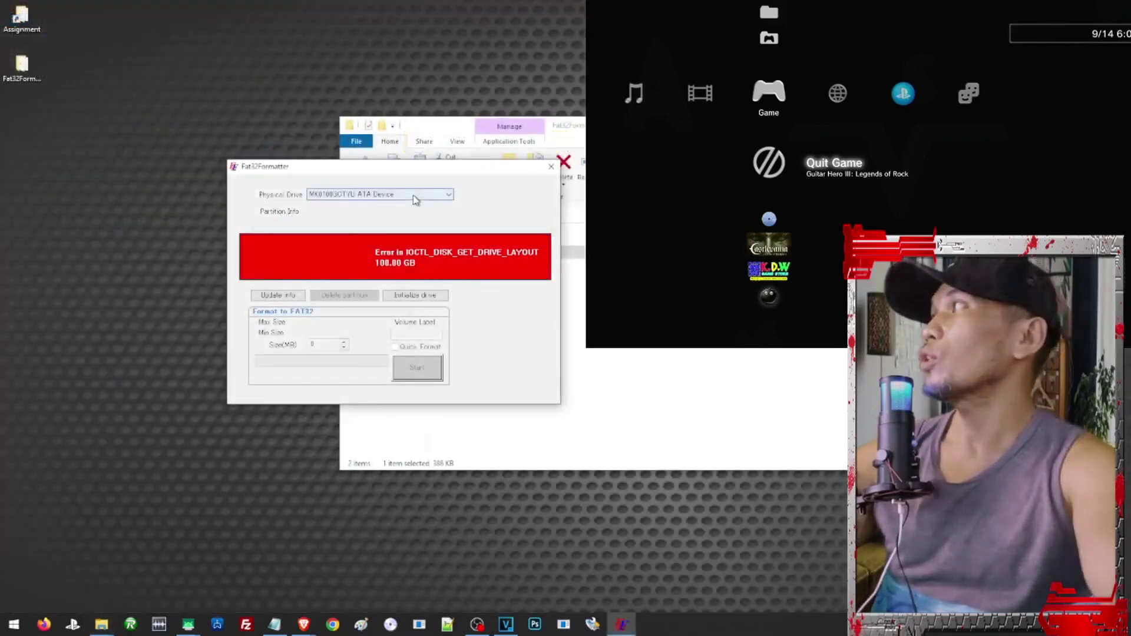
left_click(412, 195)
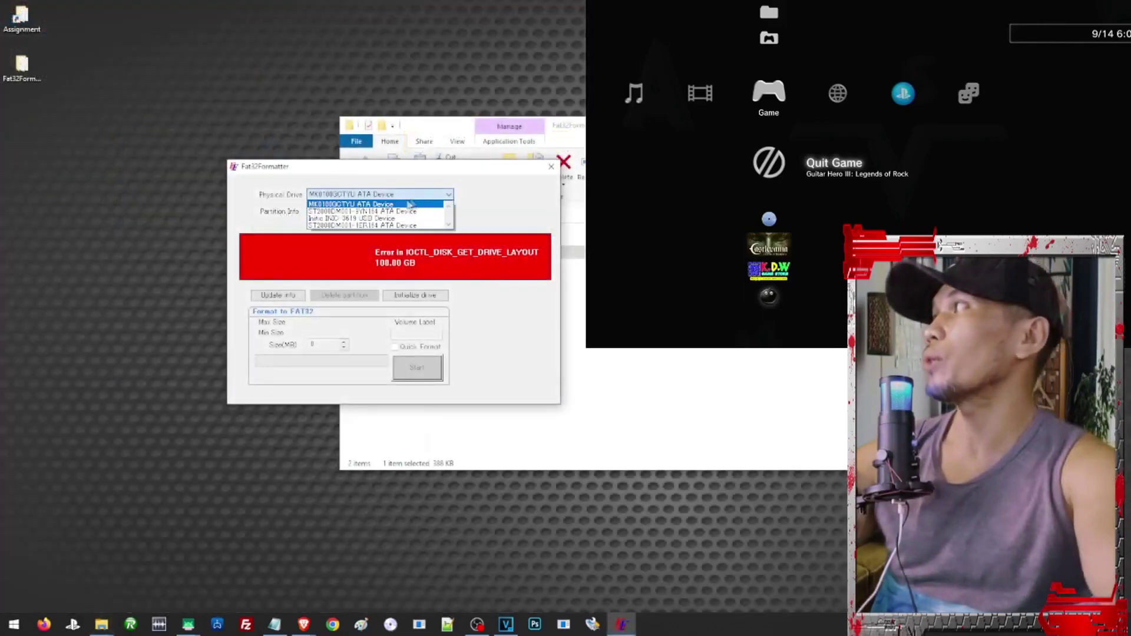
Select the Initio INIC-3619 USB drive, confirm its F: partition is FAT32 at 149.04 GB, and close Fat32Formatter
left_click(382, 218)
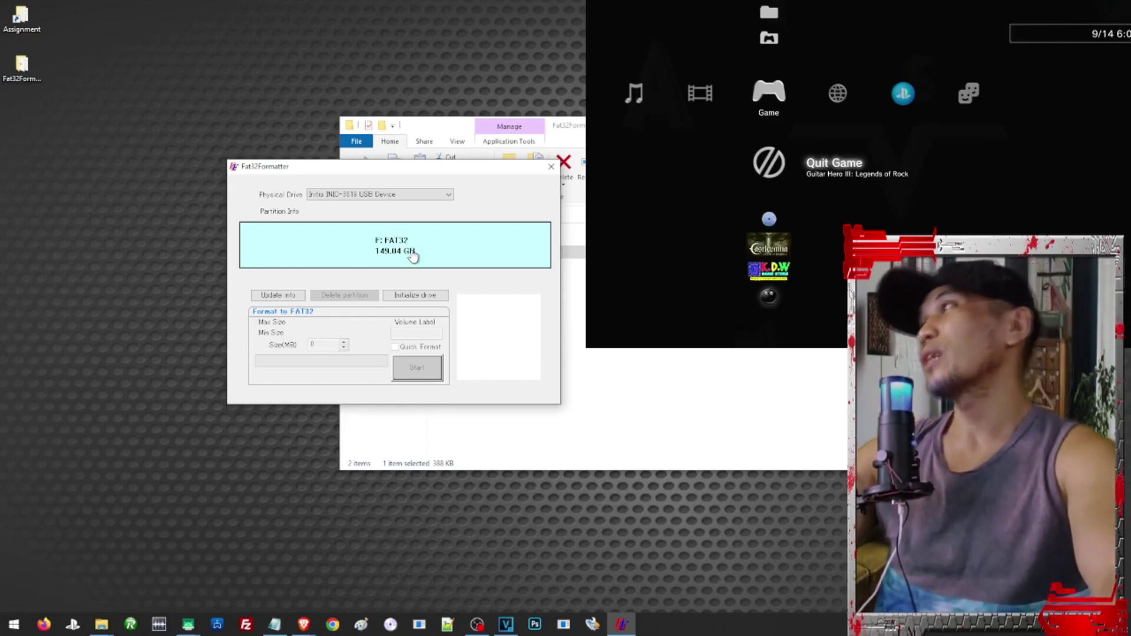
left_click(413, 255)
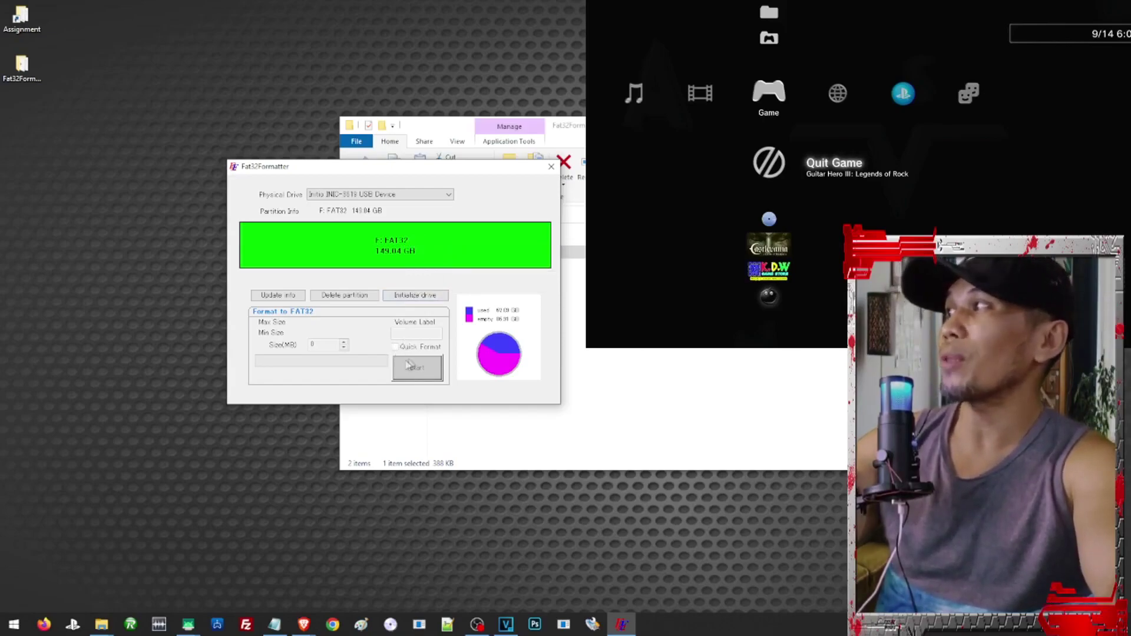
left_click(551, 167)
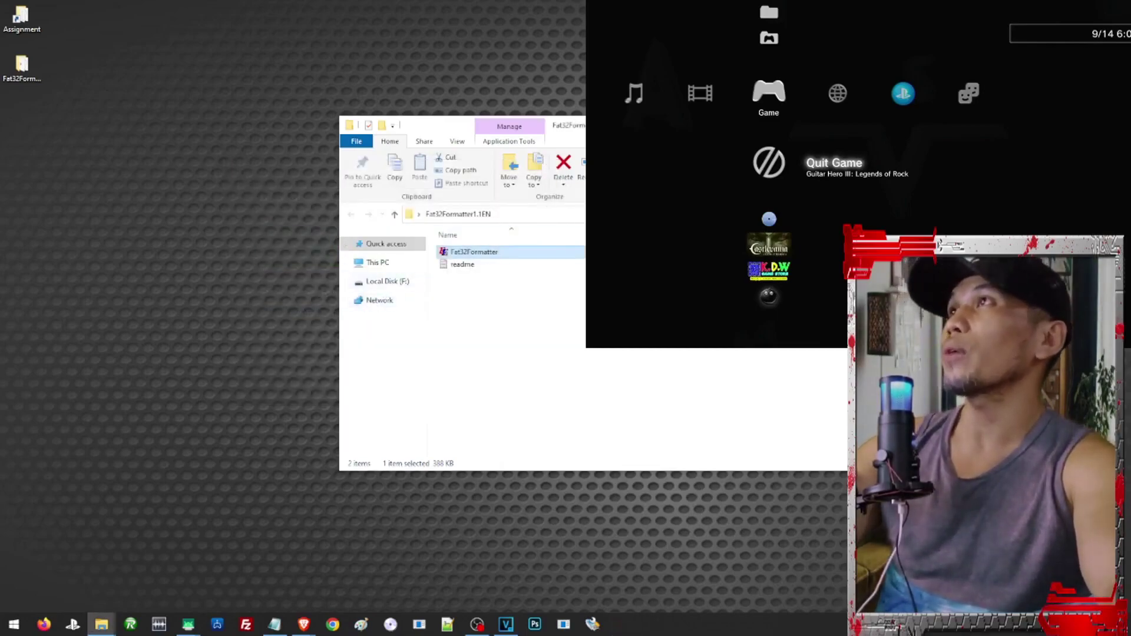
Add a new root folder named GAMEZ on Local Disk (F:) alongside GAMES
left_click(387, 281)
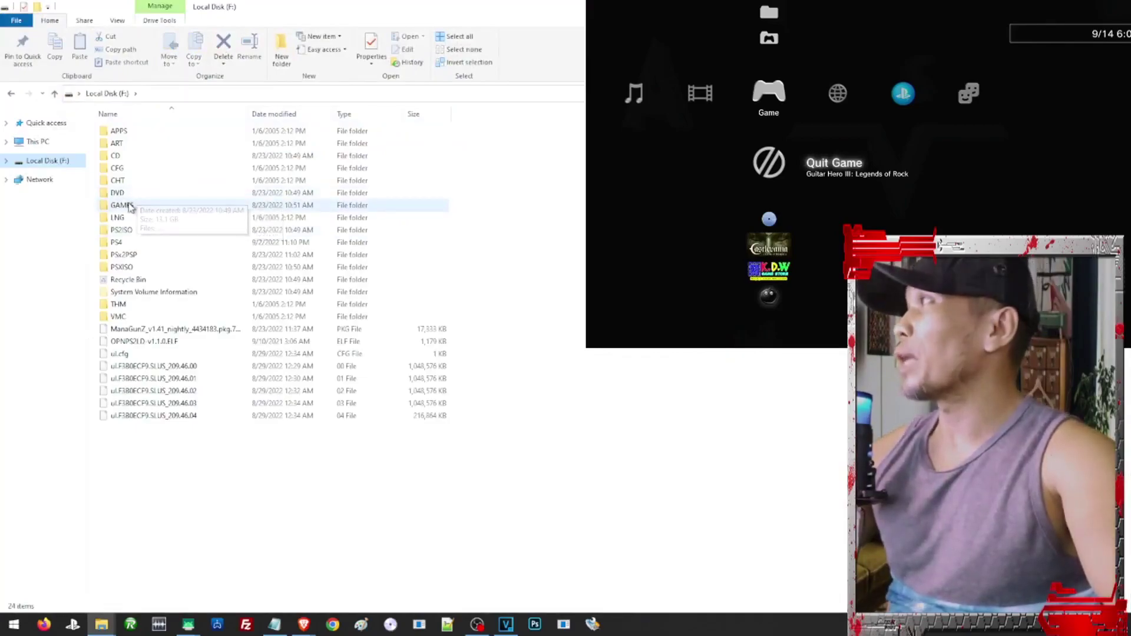
right_click(143, 454)
mouse_move(217, 425)
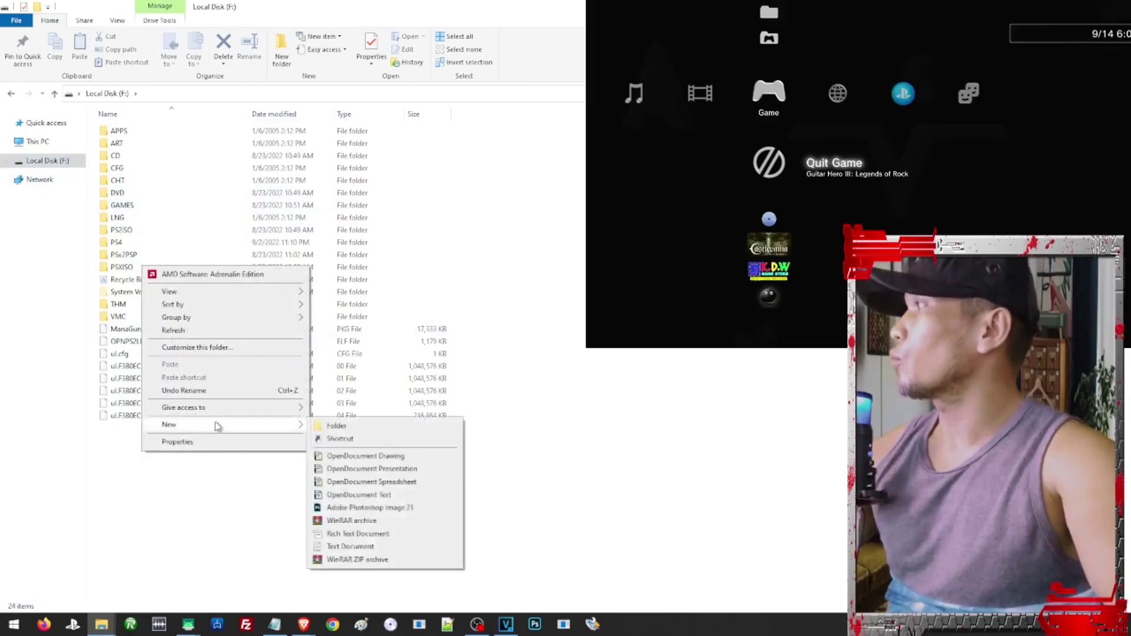
left_click(328, 425)
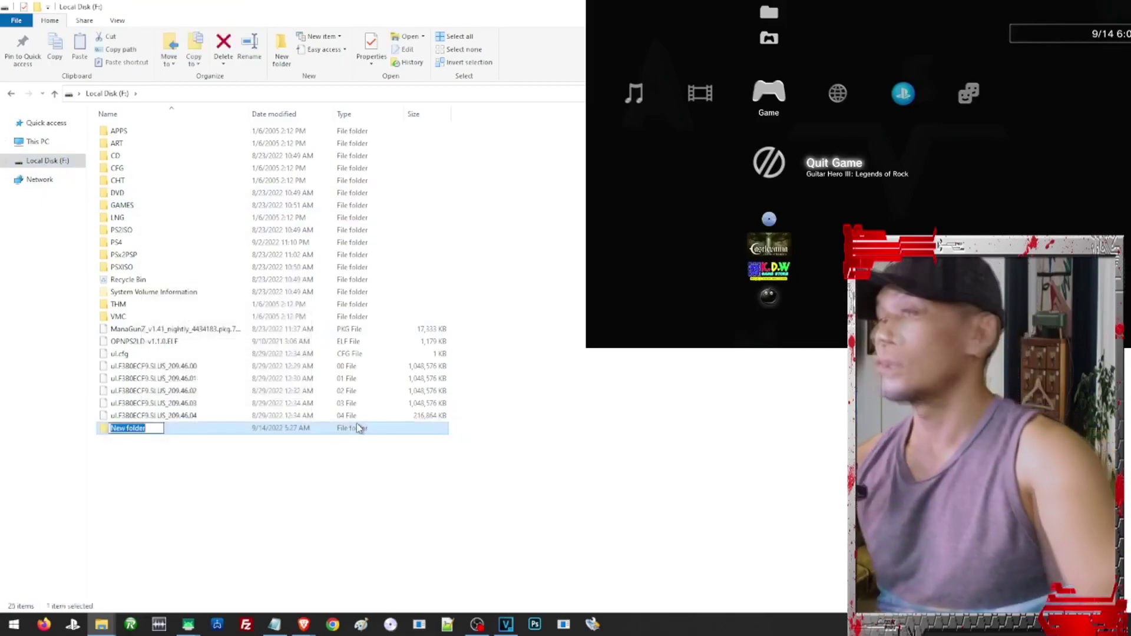
type("GAMEZ")
key("Return")
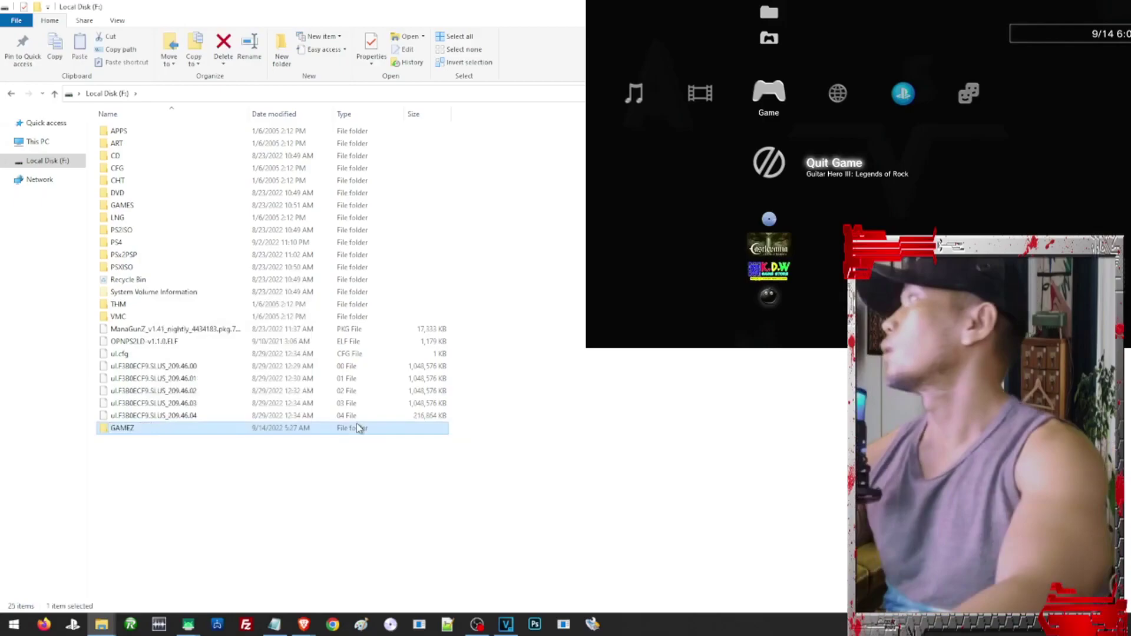
left_click(102, 625)
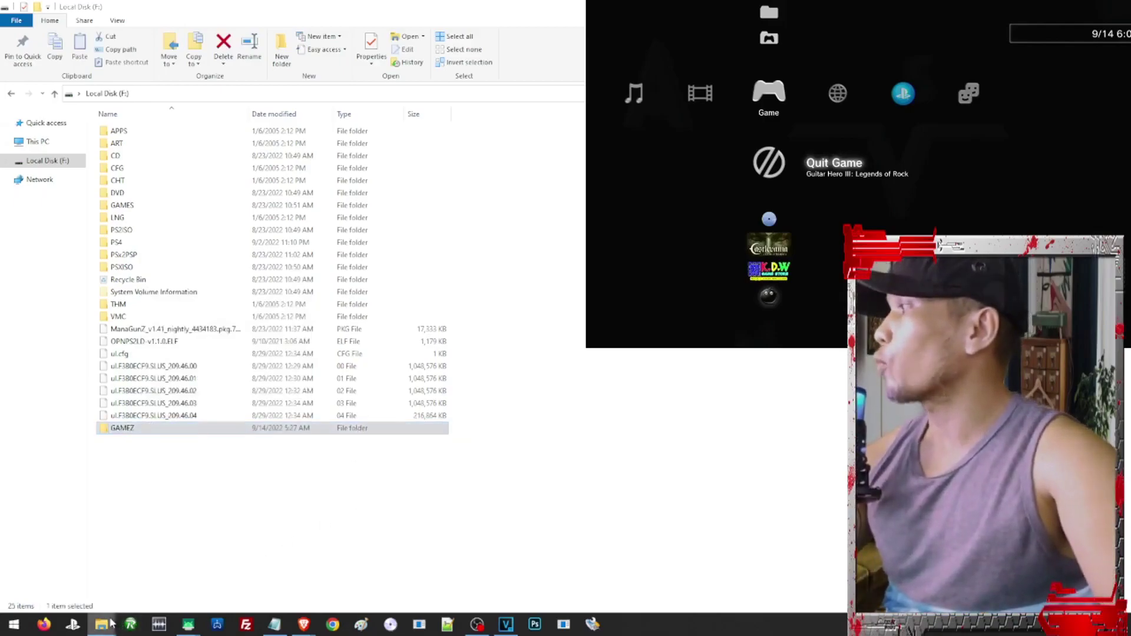
Copy two game folders from the GAMES window onto Local Disk (F:)
left_click(97, 574)
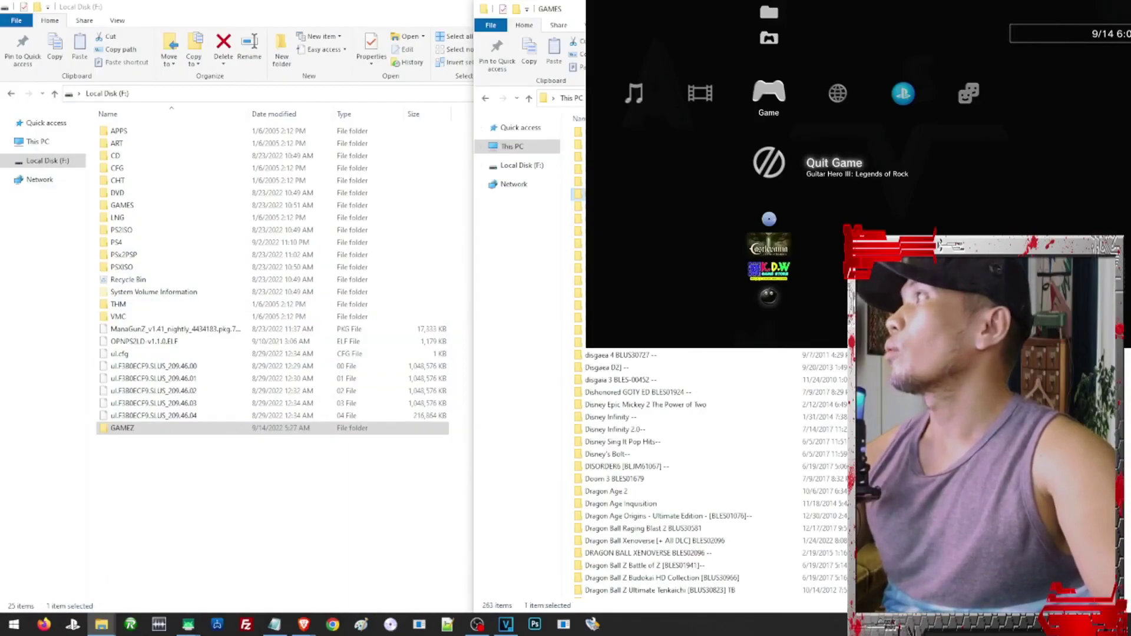
left_click_drag(580, 194, 162, 195)
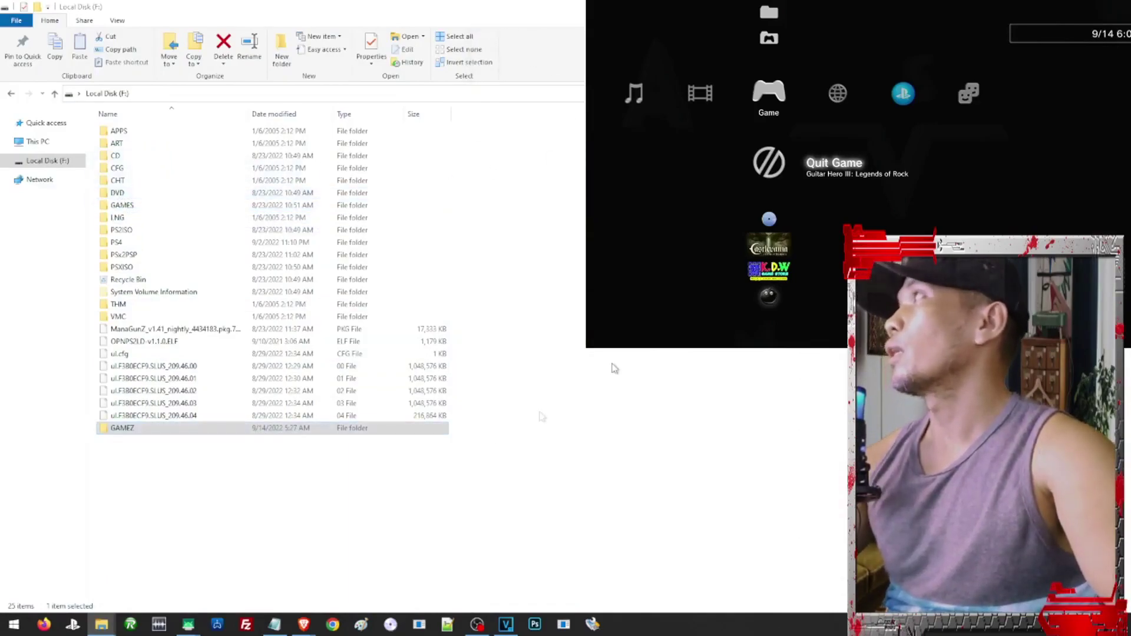
left_click(106, 624)
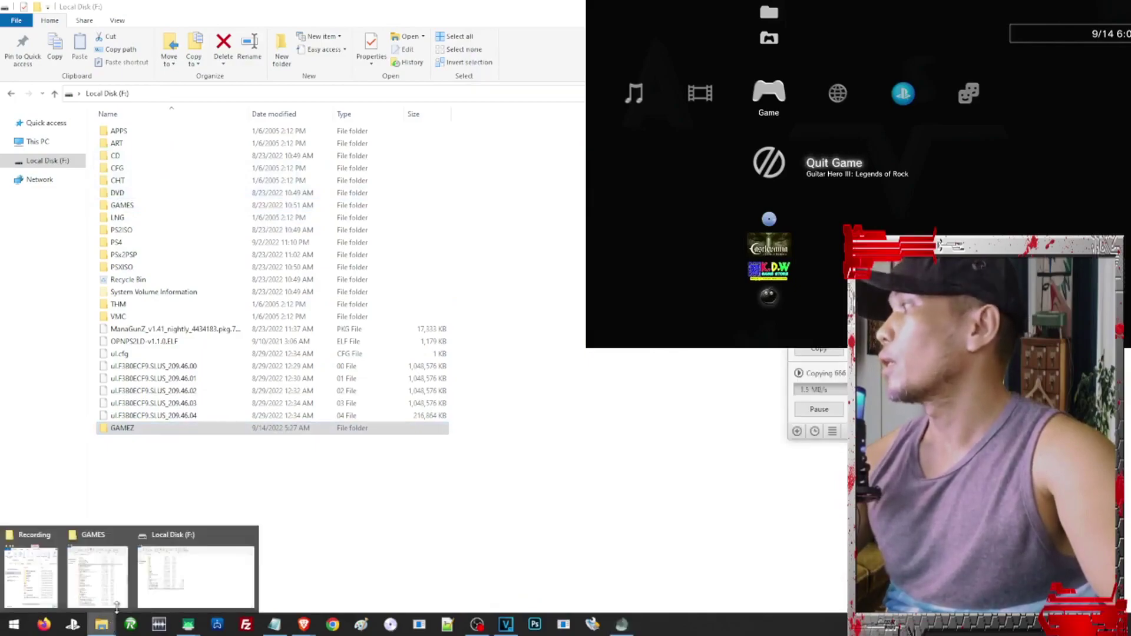
left_click(160, 577)
mouse_move(108, 625)
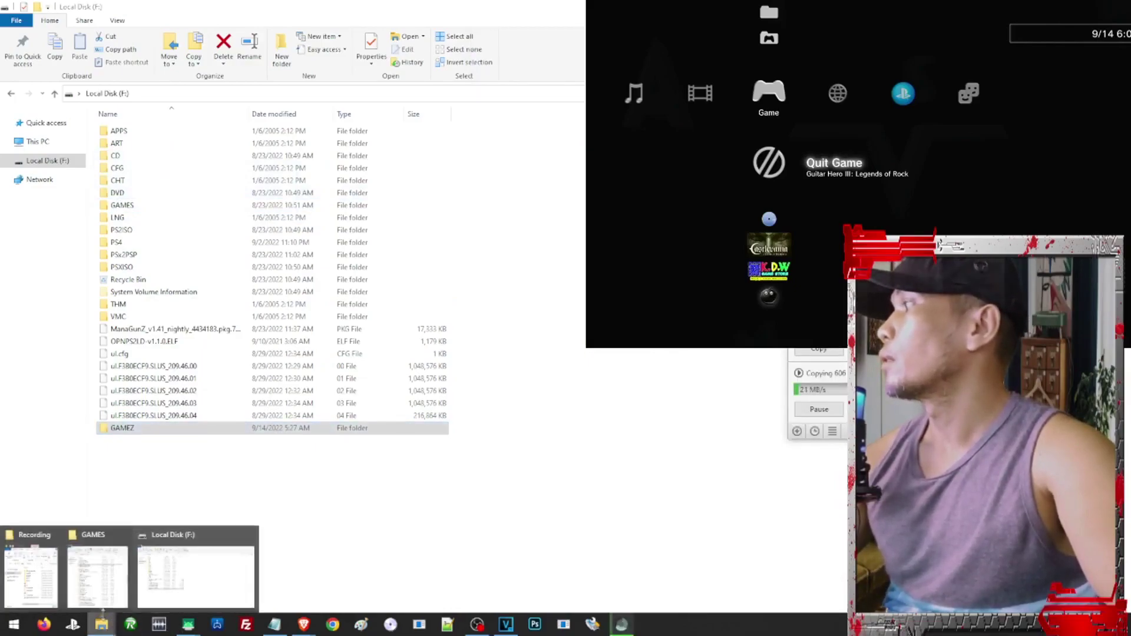
left_click(127, 566)
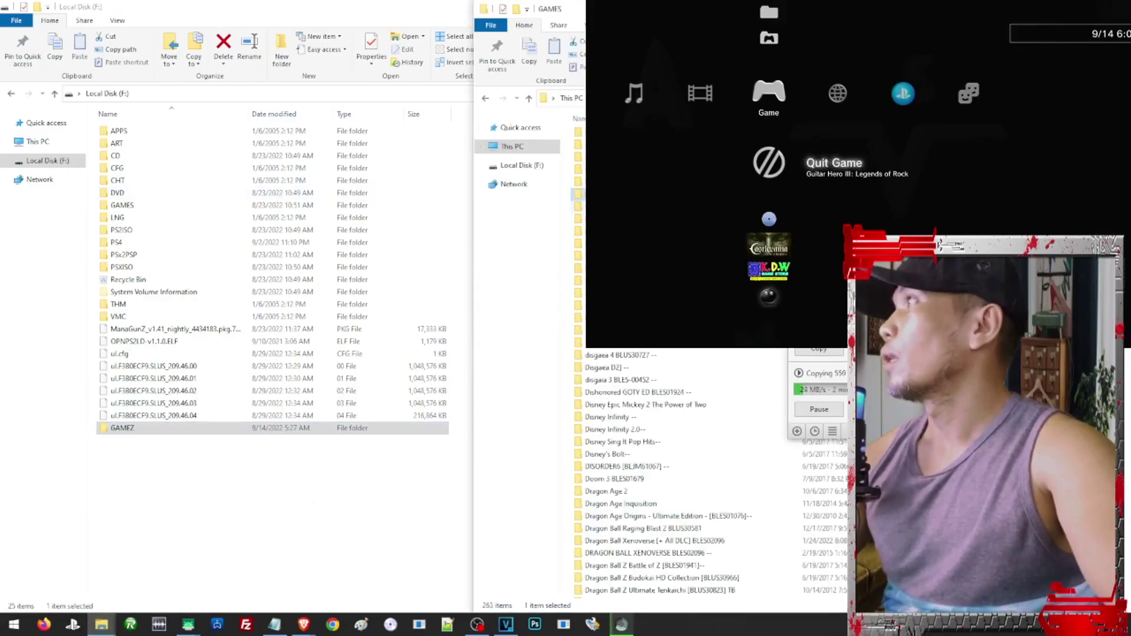
left_click_drag(507, 271, 121, 427)
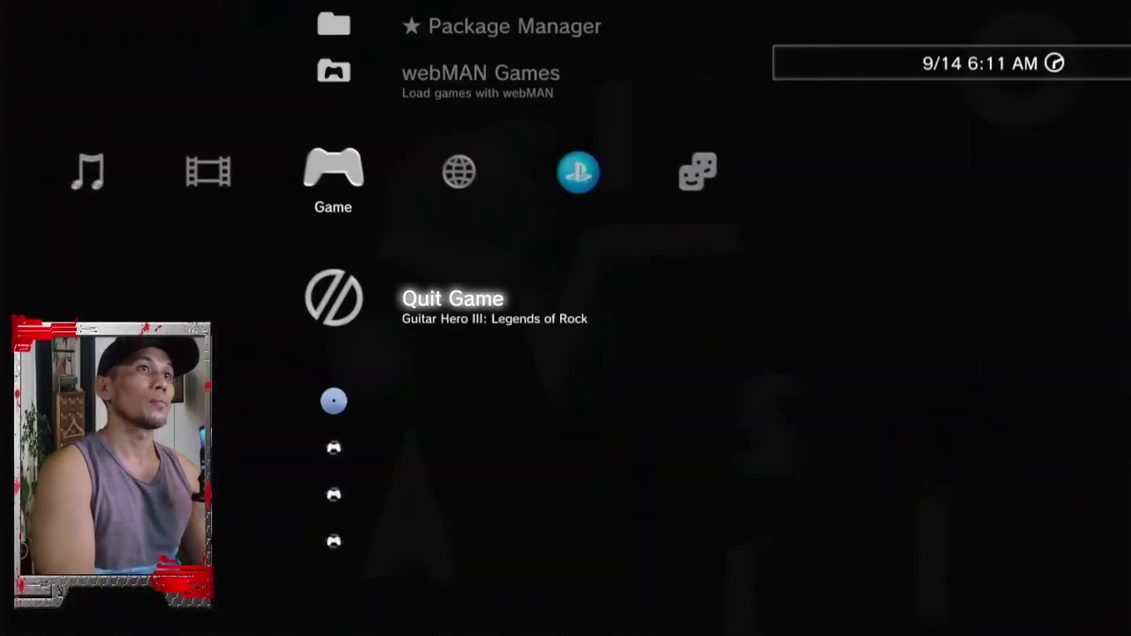
Quit the running Guitar Hero III and confirm with Yes
key("Return")
key("Left")
key("Return")
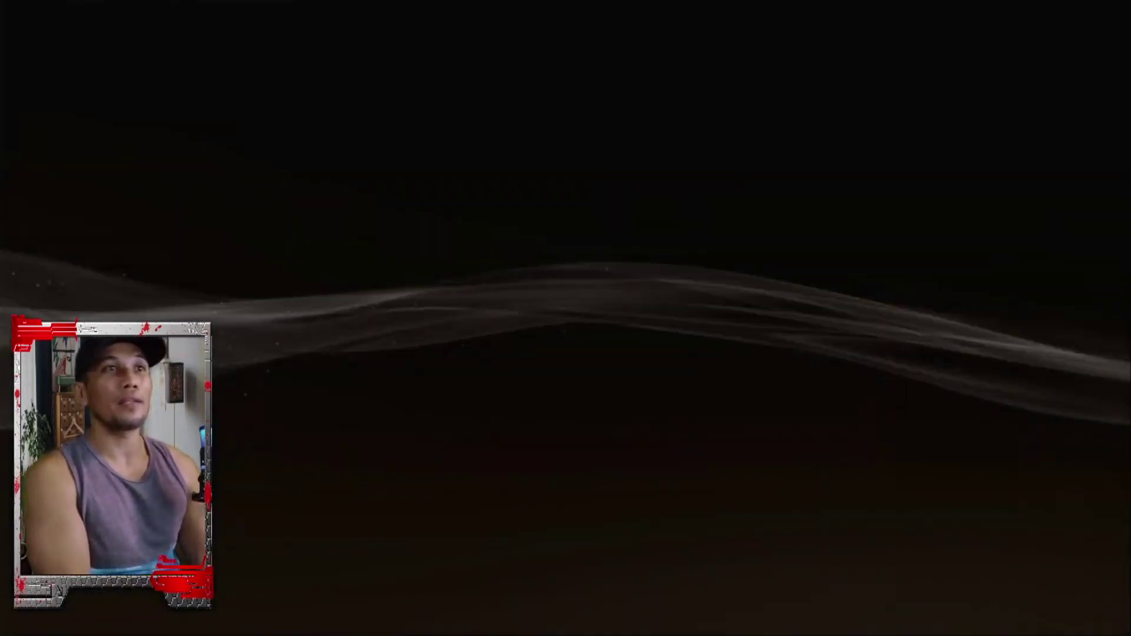
Confirm USB Device (Generic DISK01) under Photo, then show the Game category
key("Left")
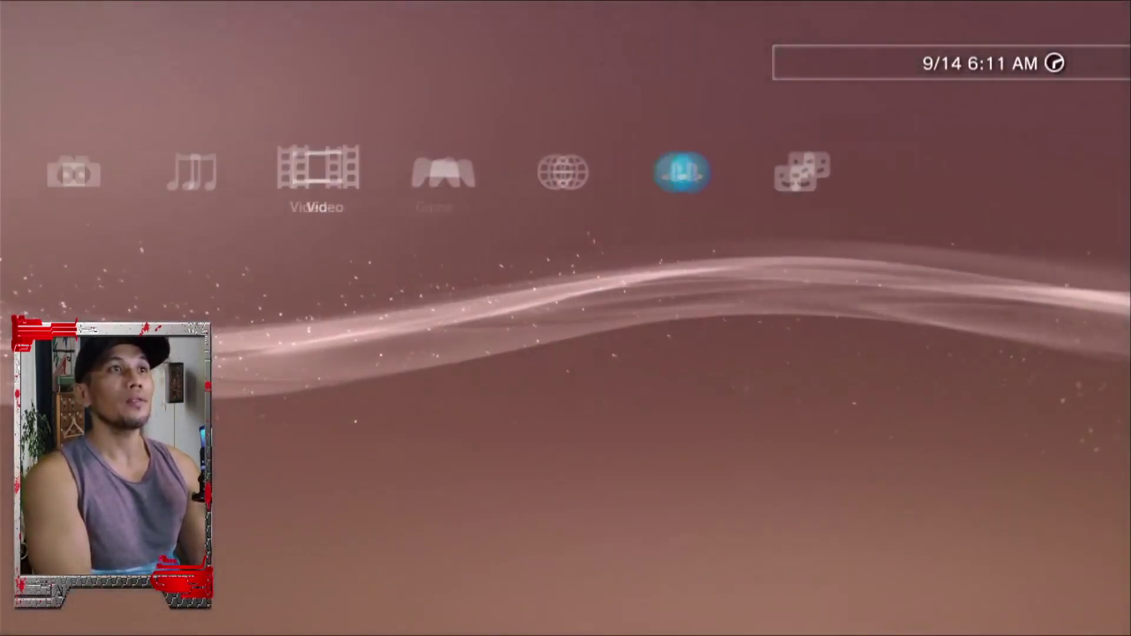
key("Left")
key("Left")
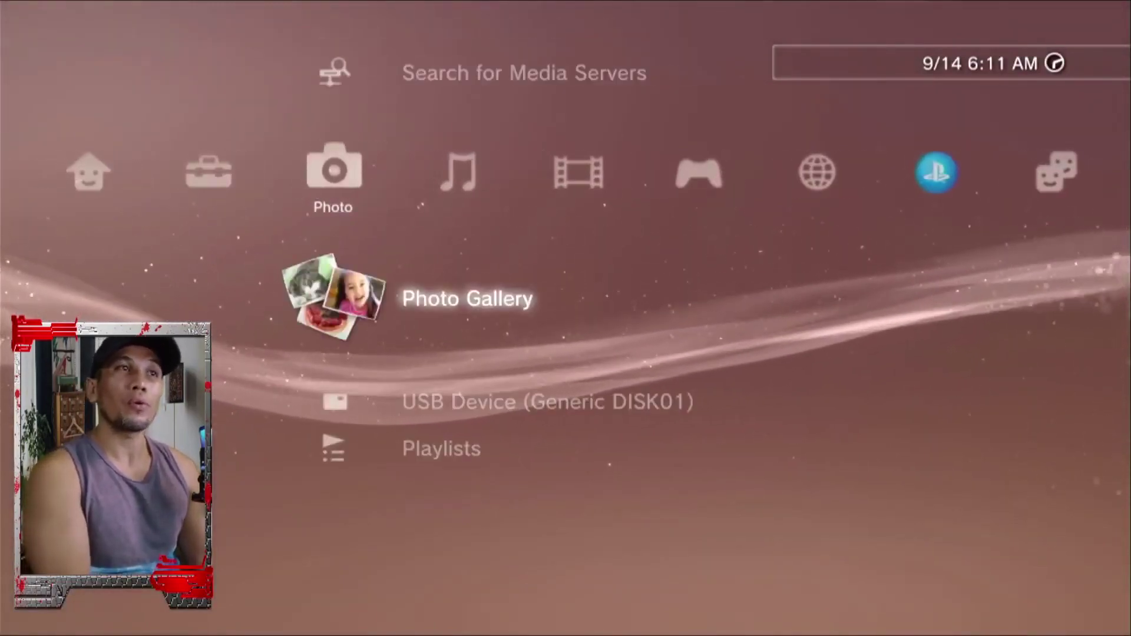
key("Down")
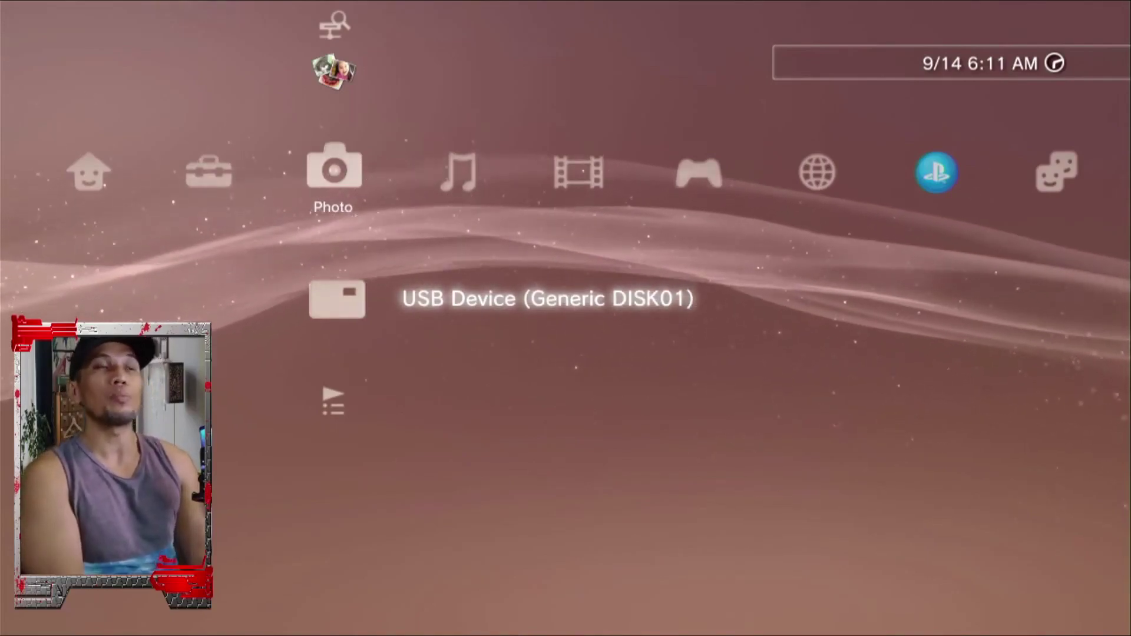
key("Right")
key("Right")
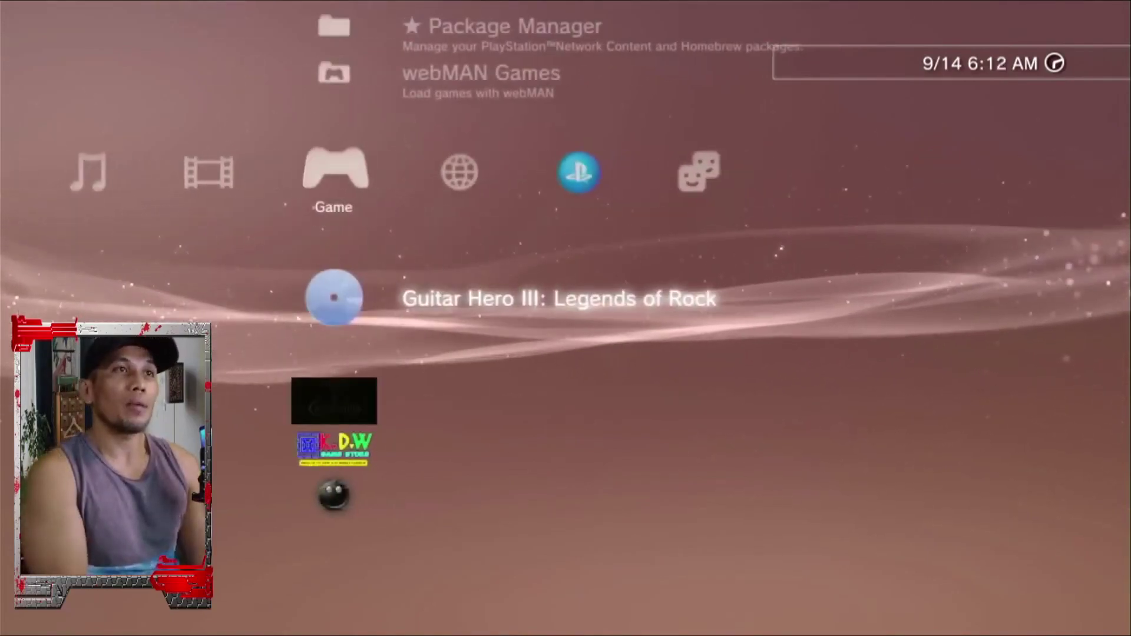
Launch multiMAN and browse the game list around the Deception IV entries
key("Down")
key("Down")
key("Down")
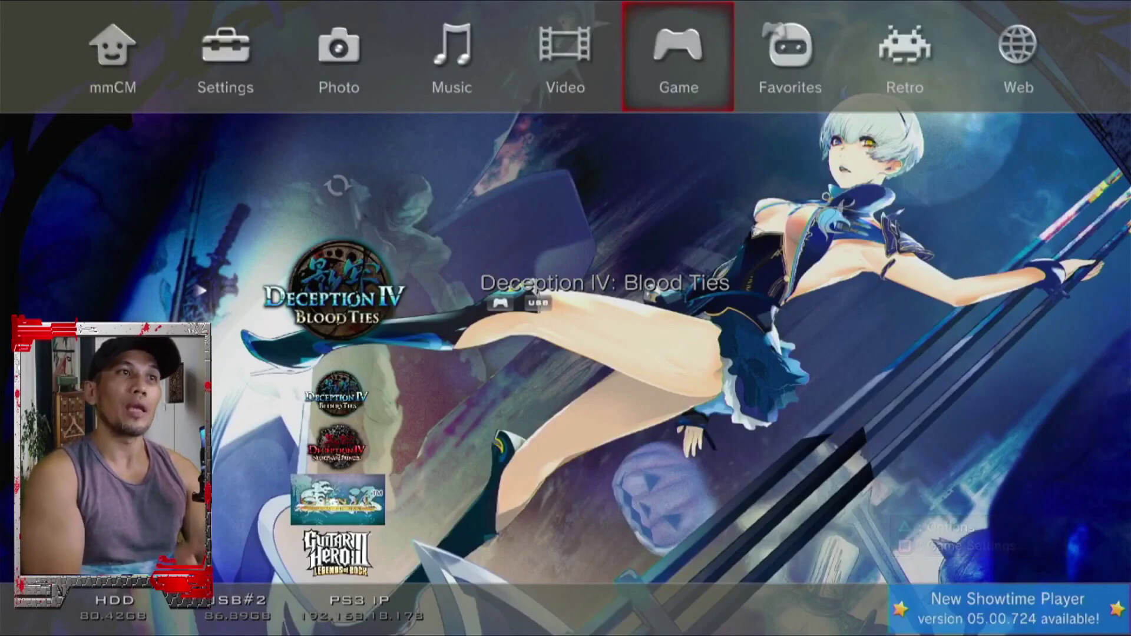
key("Down")
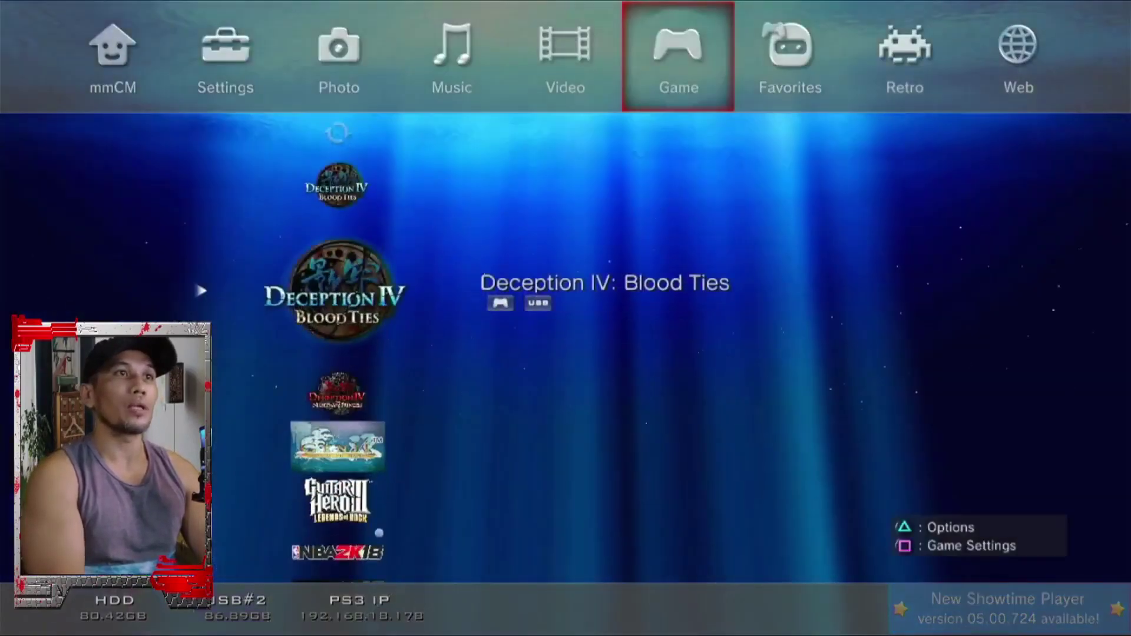
key("Down")
key("Up")
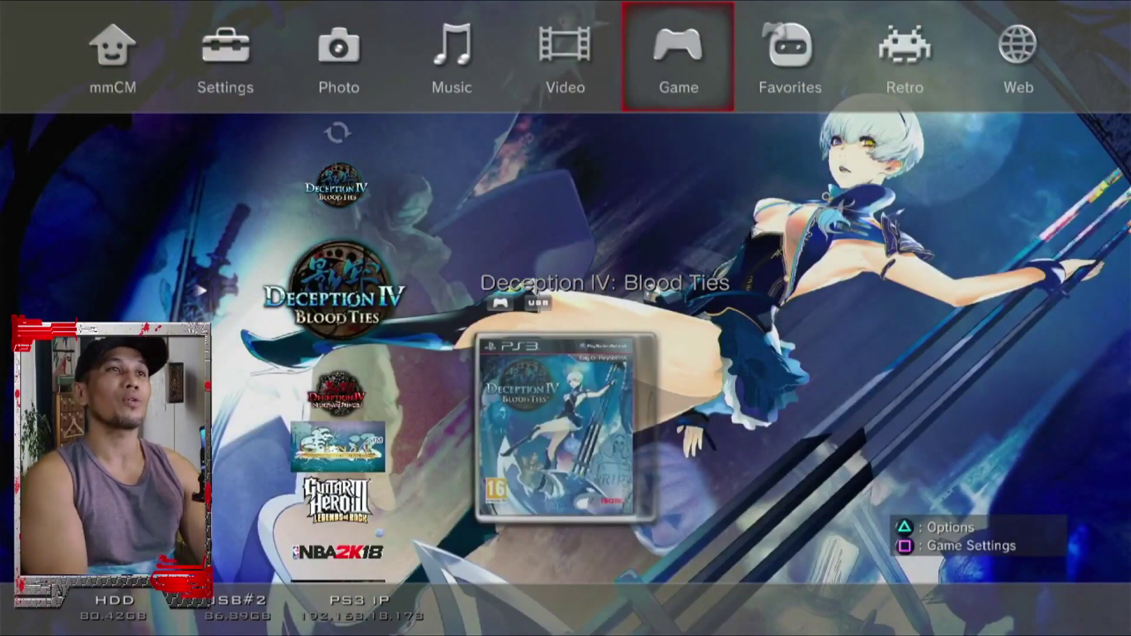
key("Down")
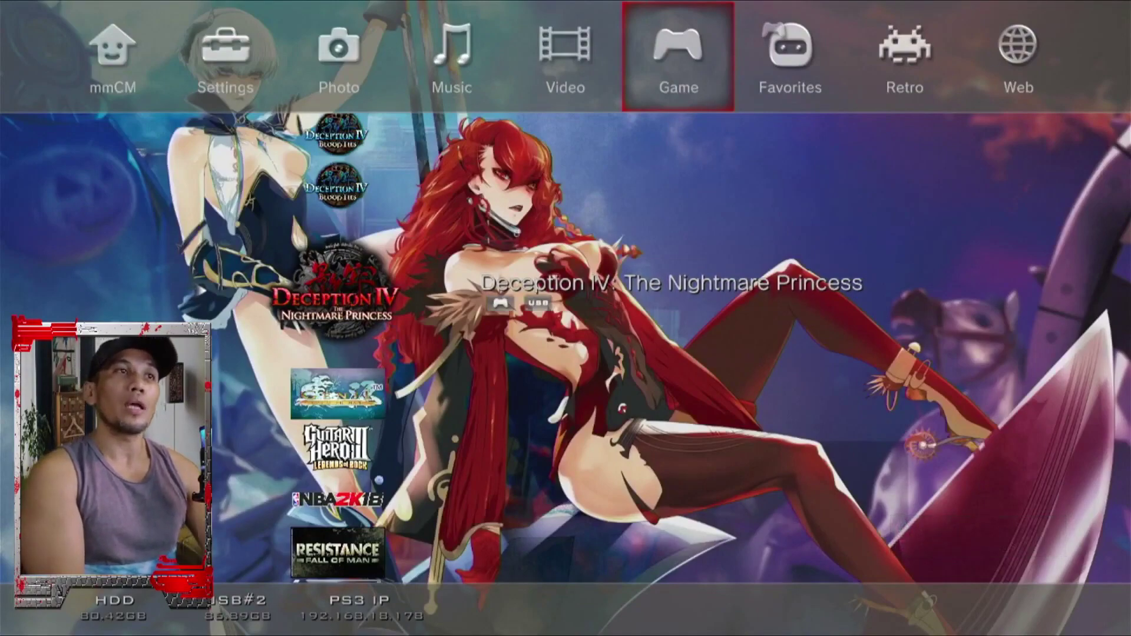
key("Up")
key("Up")
key("Up")
key("Up")
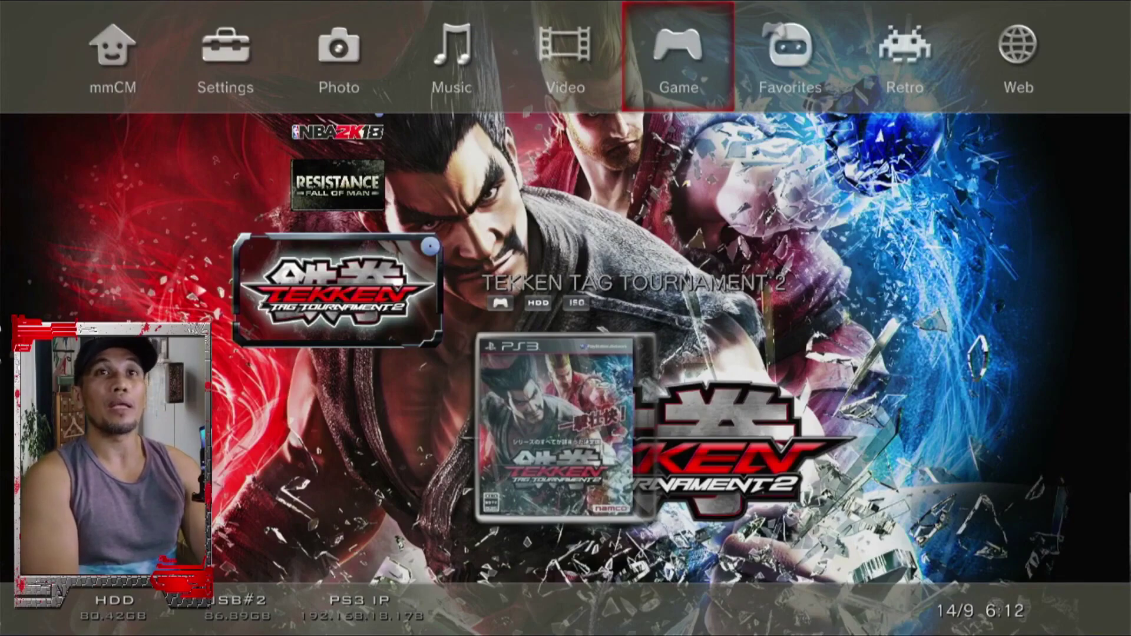
Go up past Resistance and NBA 2K18 to Guitar Hero III and open its options
key("Up")
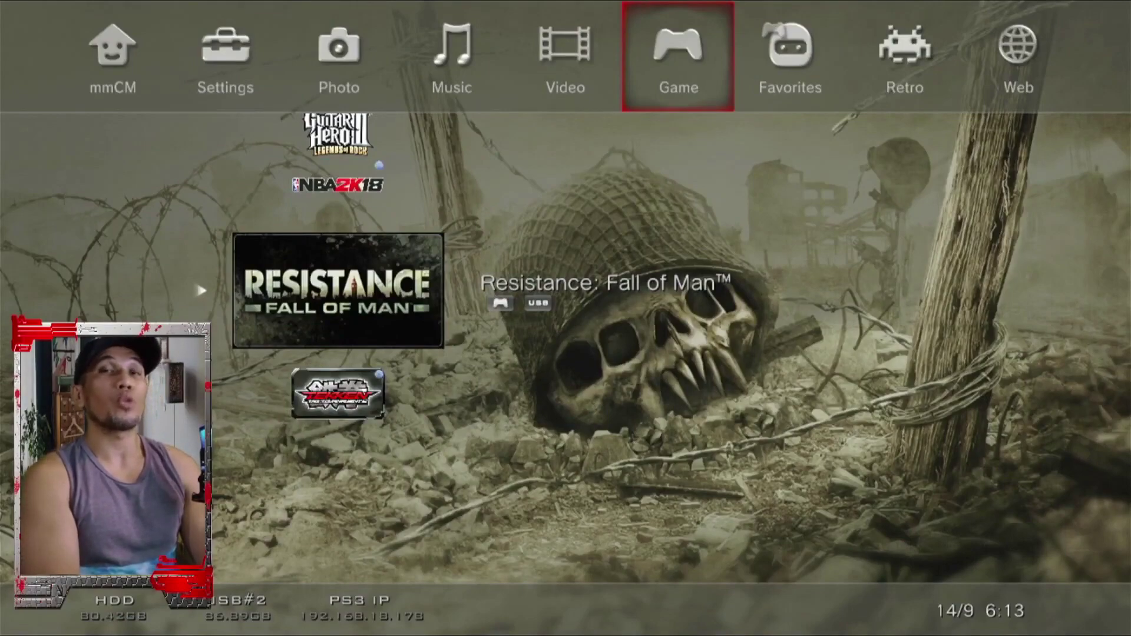
key("Up")
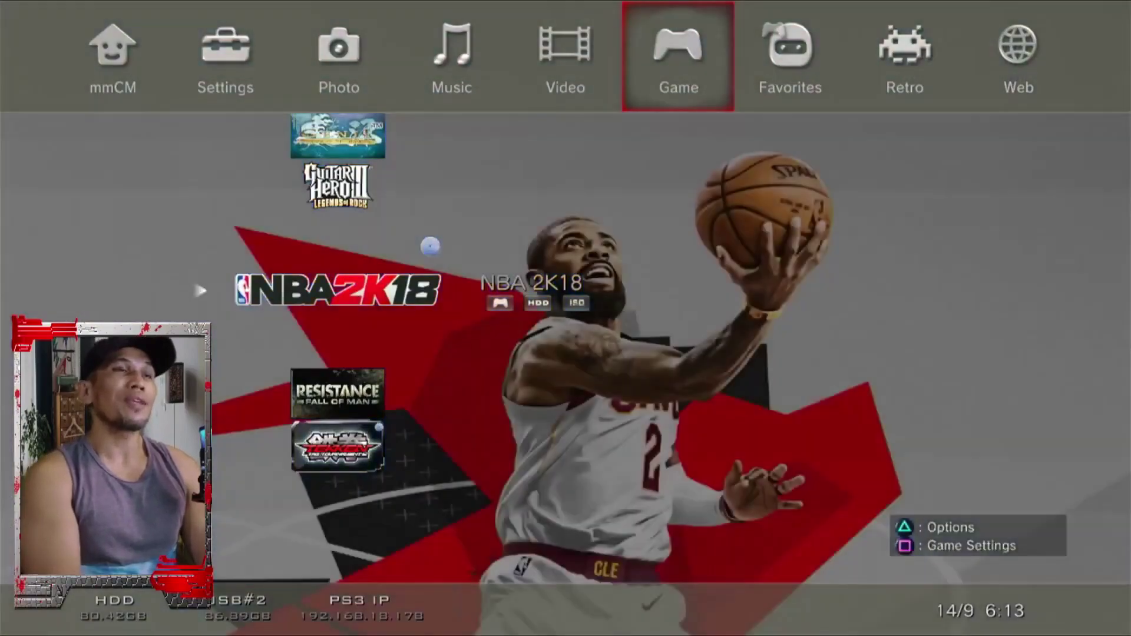
key("Up")
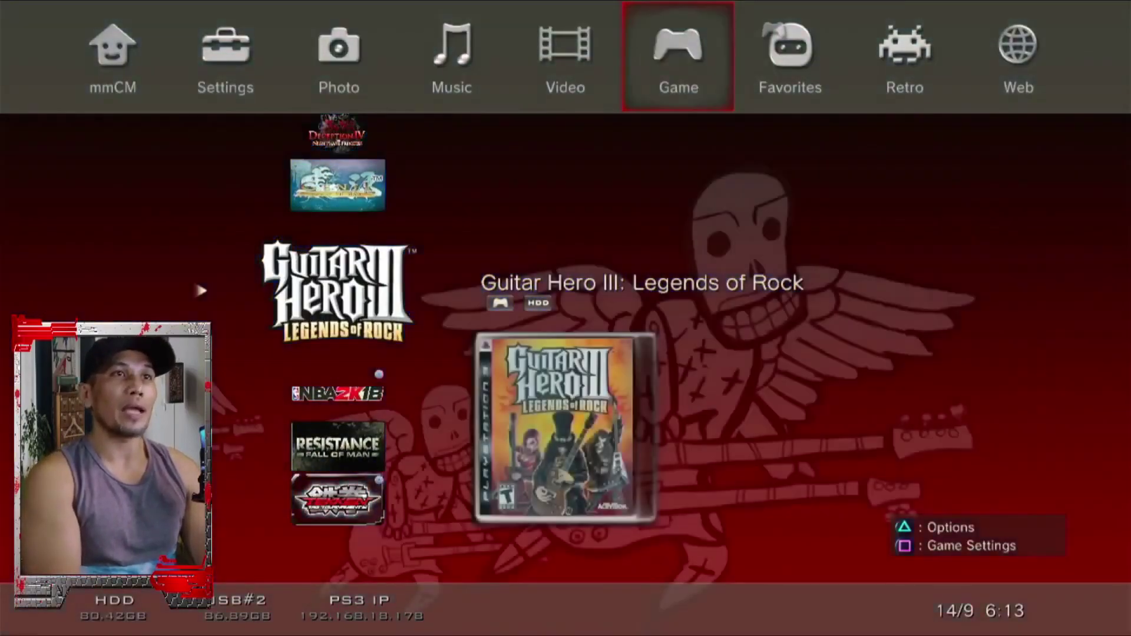
key("Menu")
key("Down")
key("Down")
key("Down")
key("Down")
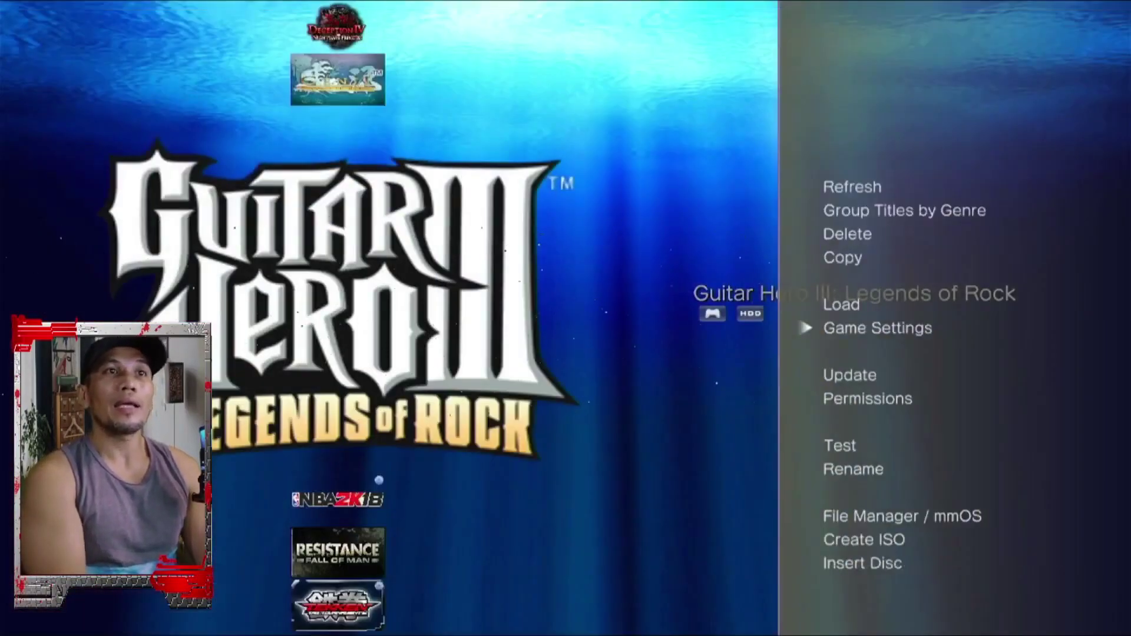
Test Guitar Hero III's files (2911 files, 5.62 GB, no errors), then return to the game list
key("Return")
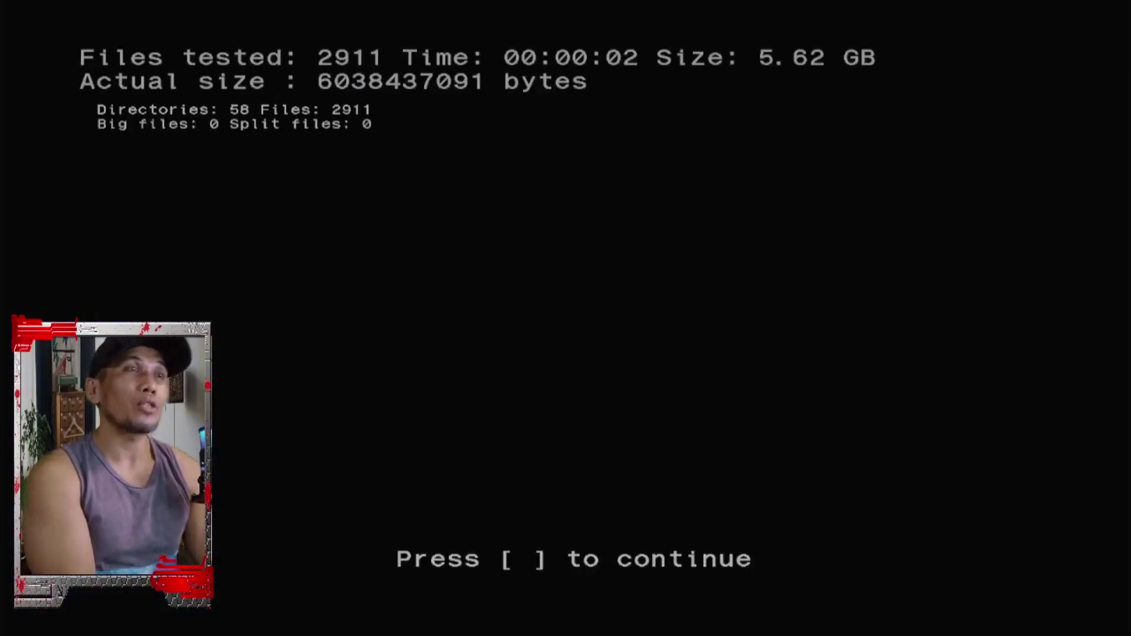
key("Return")
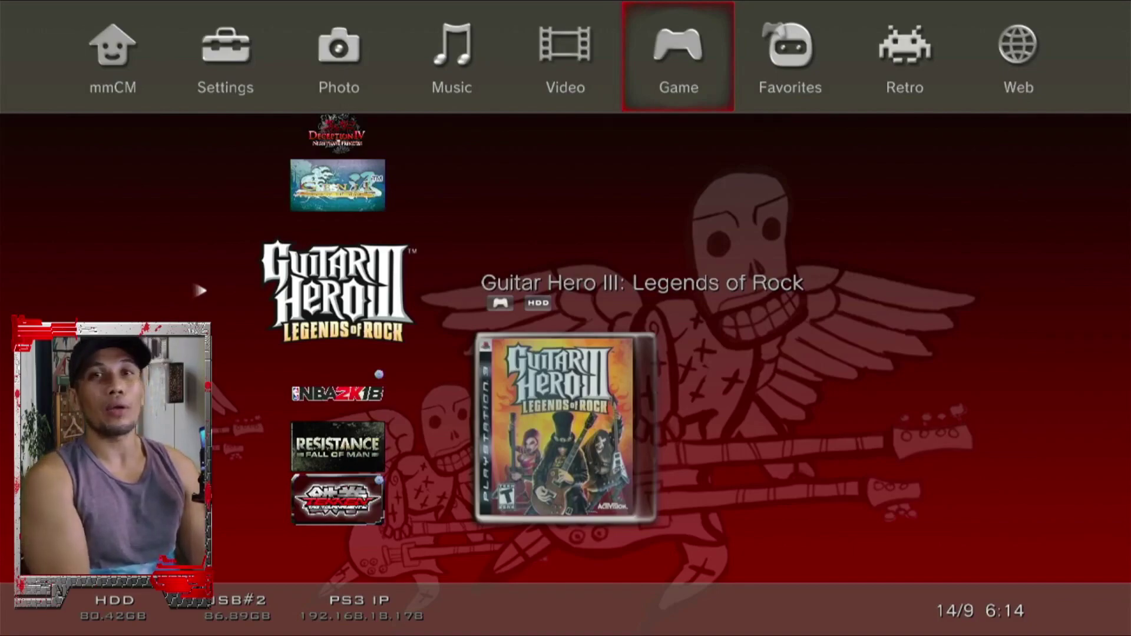
In multiMAN's file manager, open dev_hdd0/GAMES and copy the Guitar Hero III folder
key("Return")
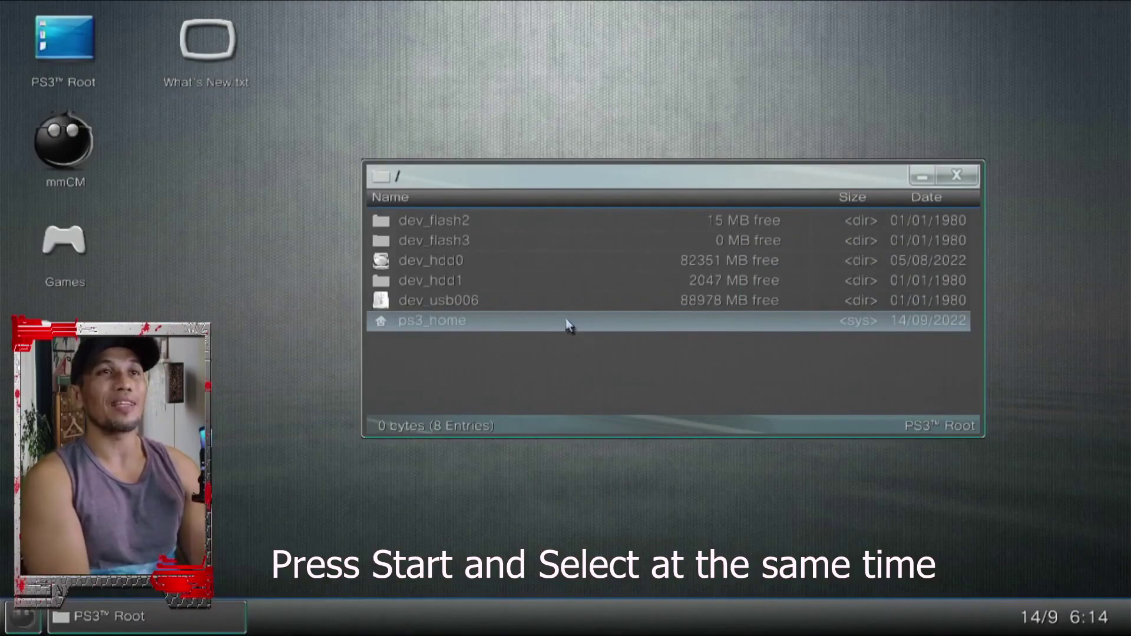
key("Up")
key("Up")
key("Up")
key("Return")
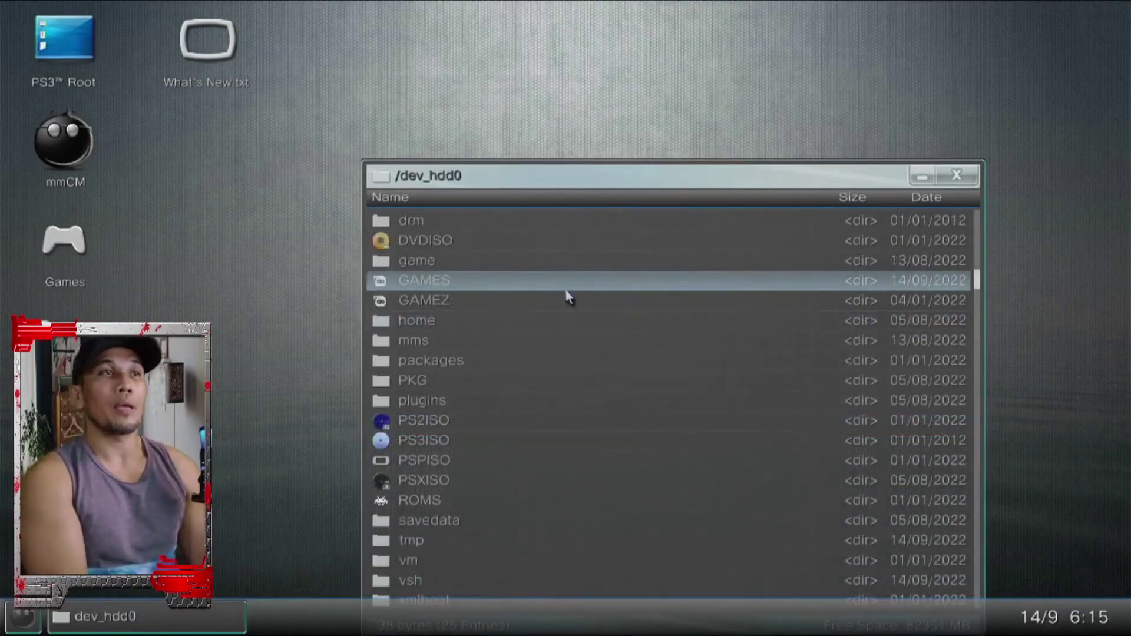
key("Return")
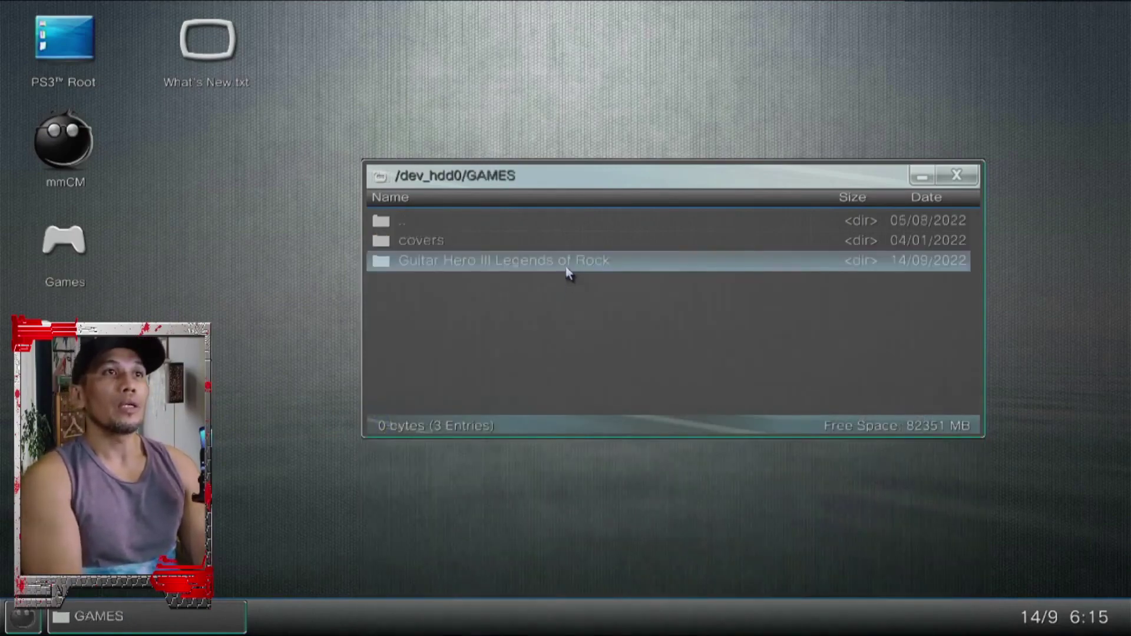
right_click(568, 273)
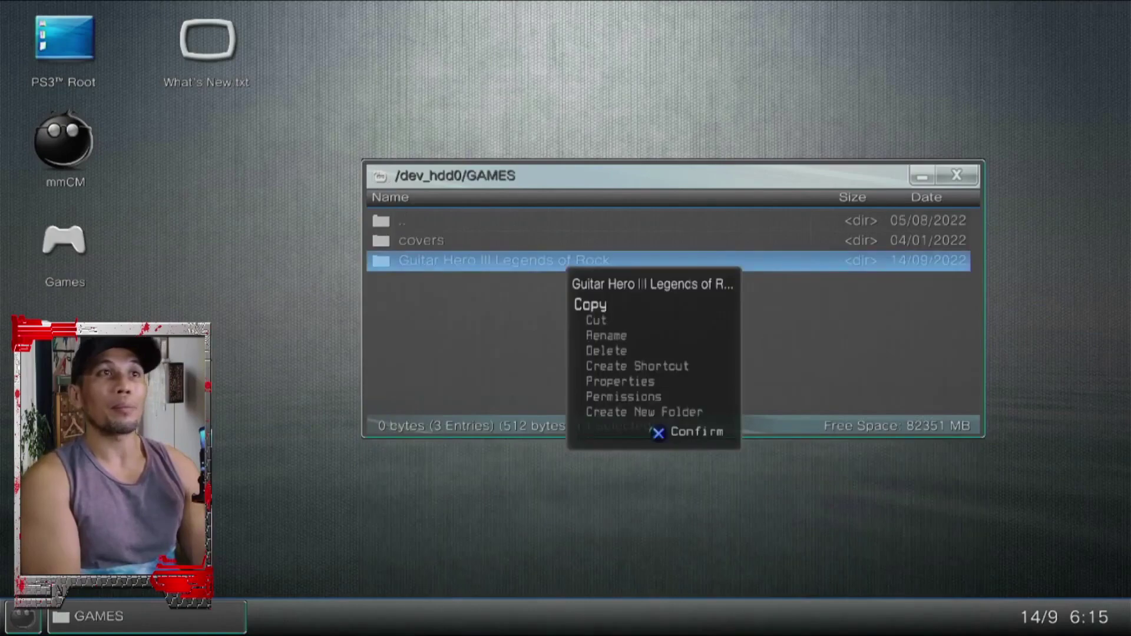
key("Return")
Go back to dev_hdd0, open PS3ISO and view the paste-as-ISO options
key("BackSpace")
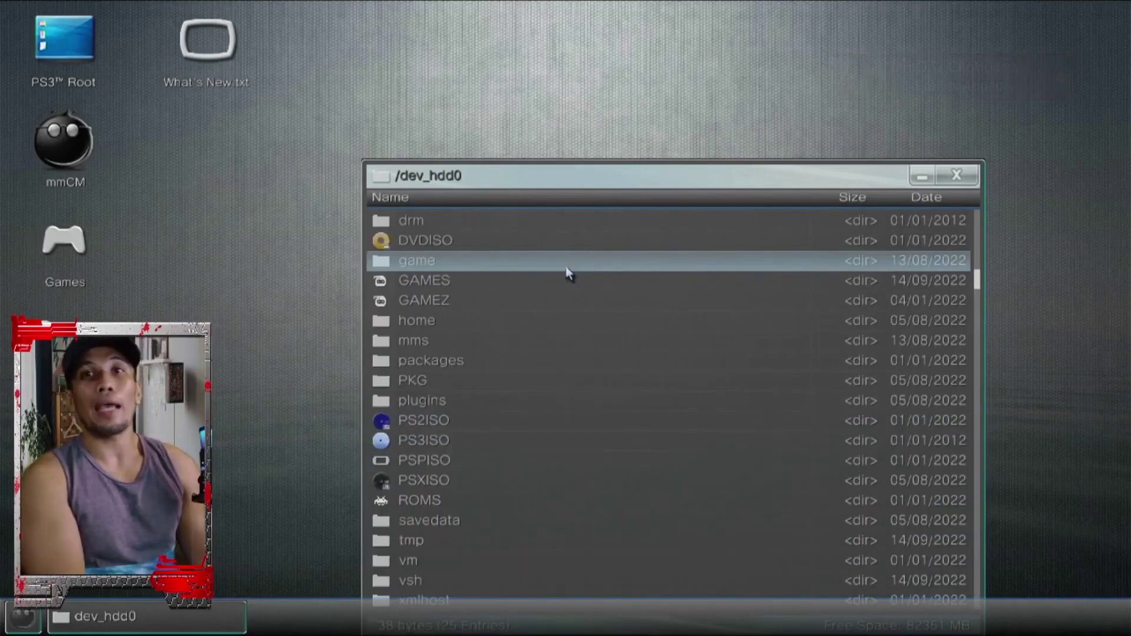
scroll(568, 274, "down", 4)
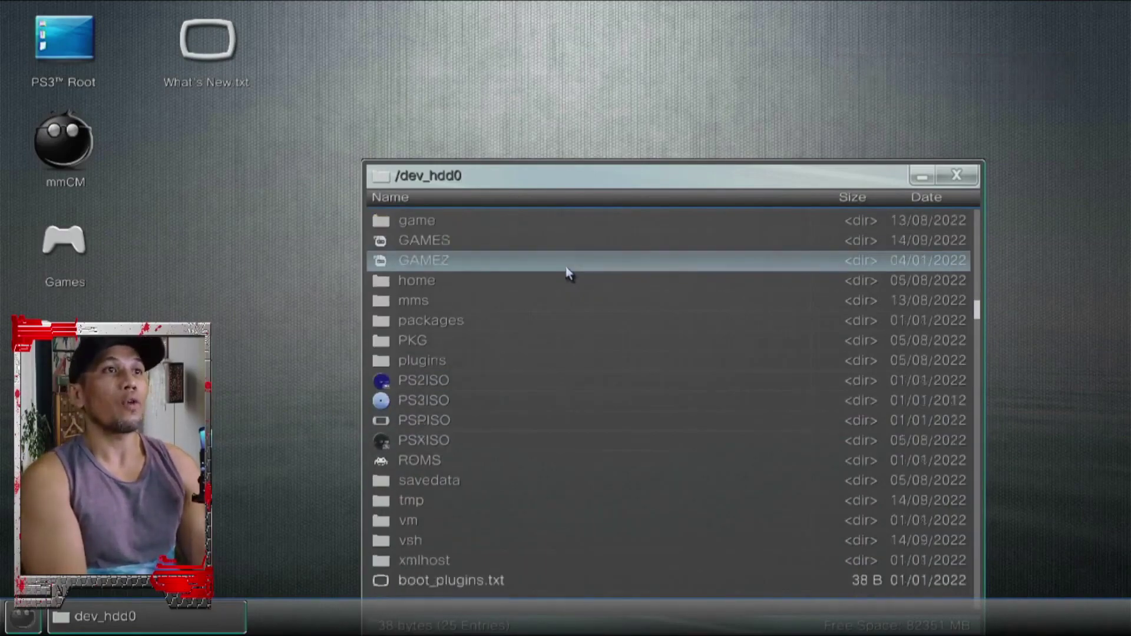
scroll(568, 270, "down", 5)
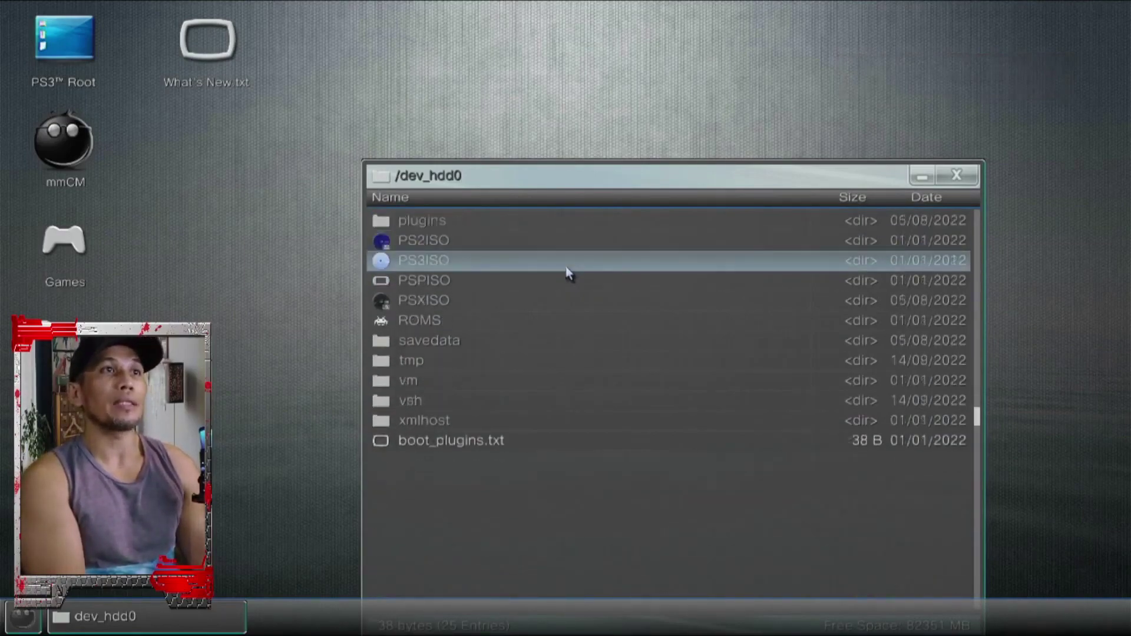
left_click(567, 262)
right_click(569, 358)
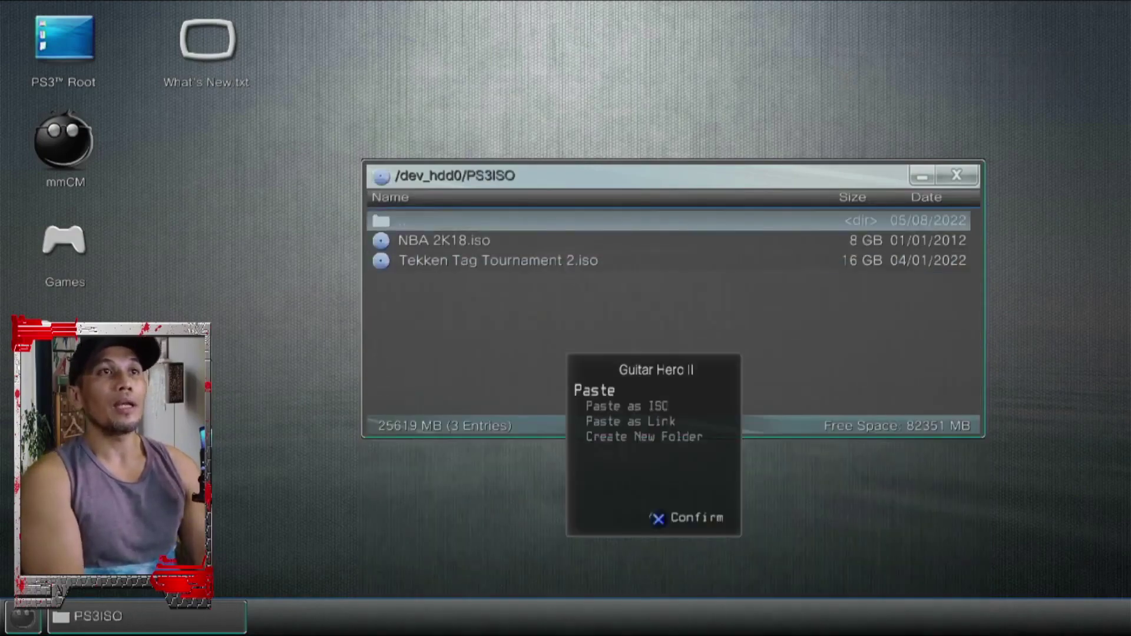
key("Down")
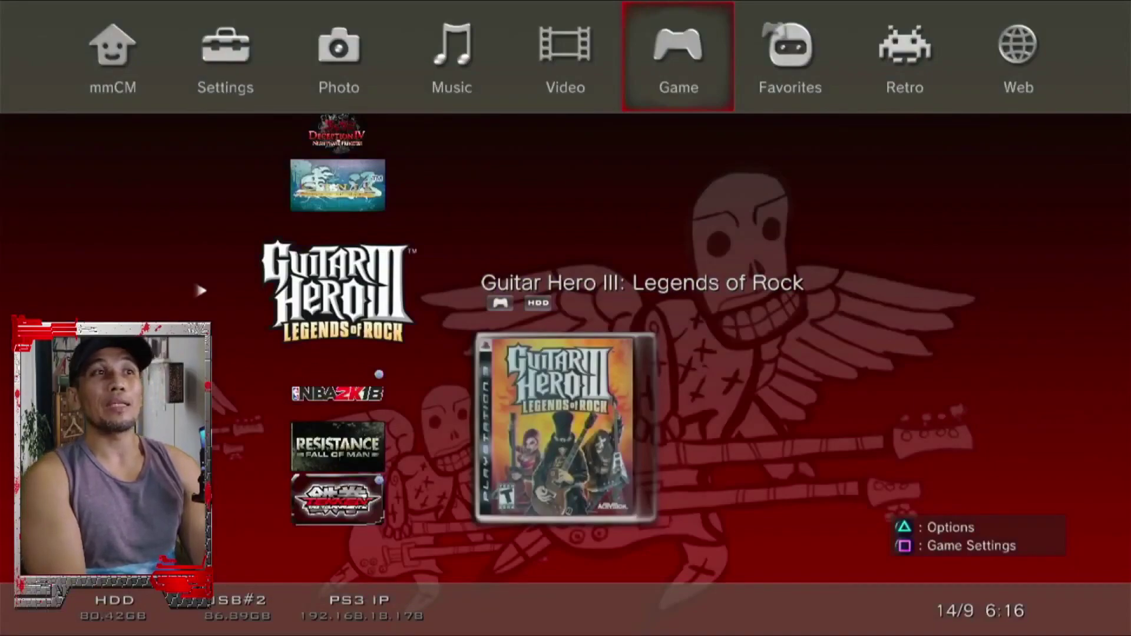
Select NBA 2K18 in the game list and bring up the PS3 in-game XMB
key("Down")
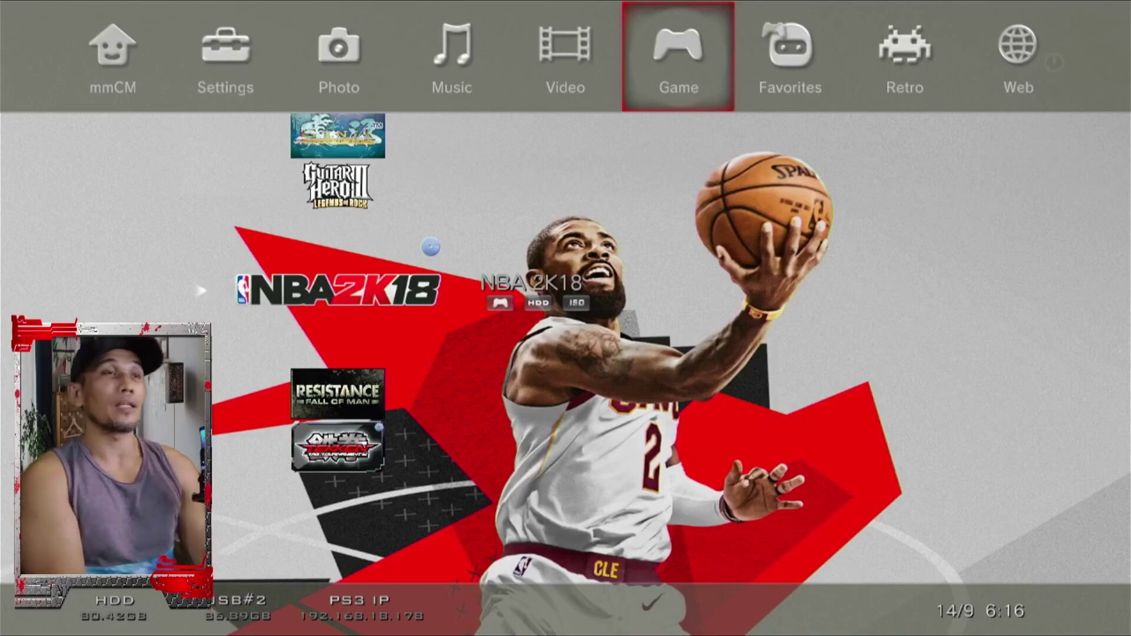
key("super")
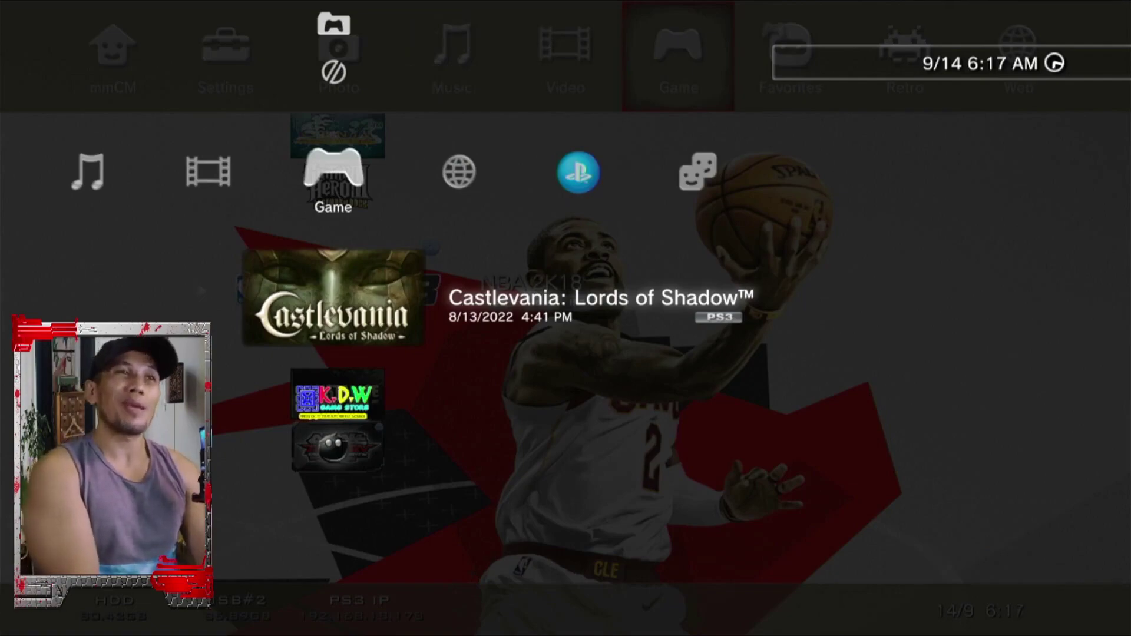
Choose Quit Game and confirm Yes to exit multiMAN
key("Return")
key("Return")
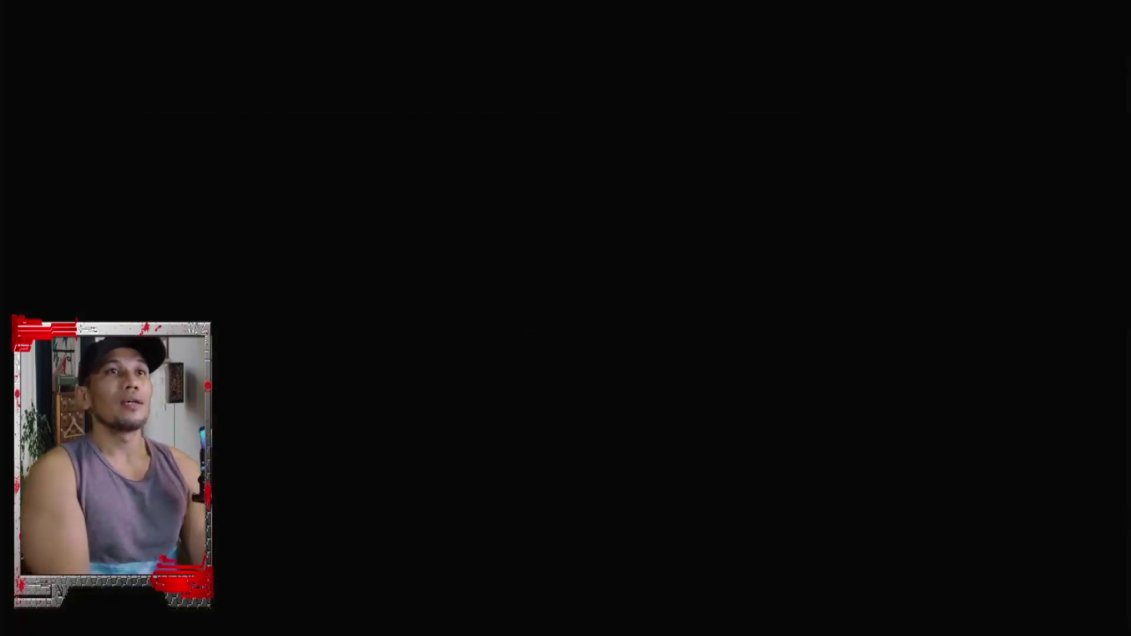